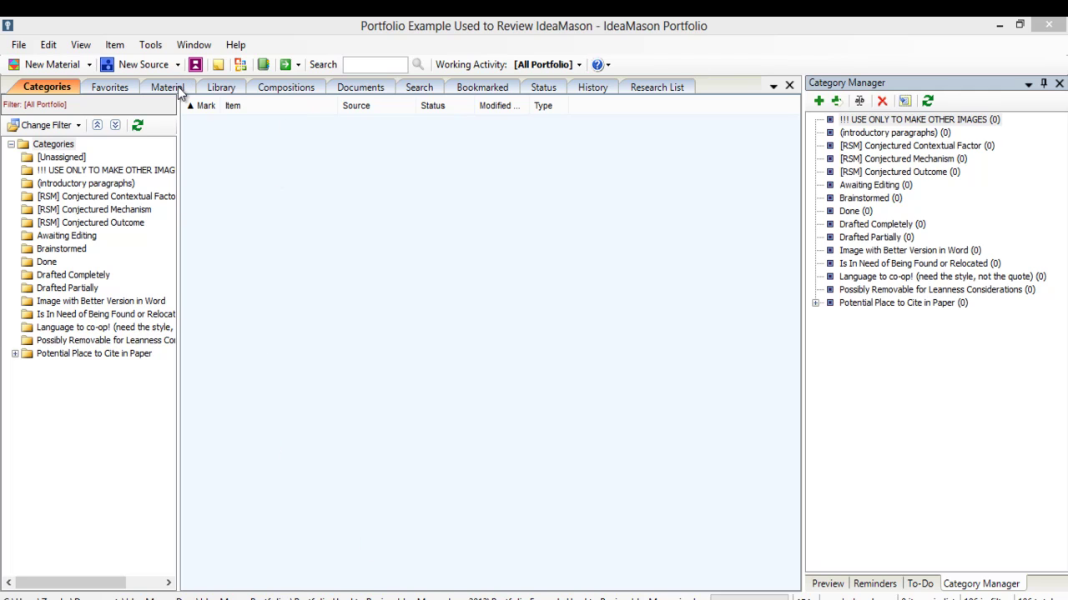
Step: Open the MOCK COMPOSITION and expand Chapter 2 and its Topic #1 in the outline
click(269, 86)
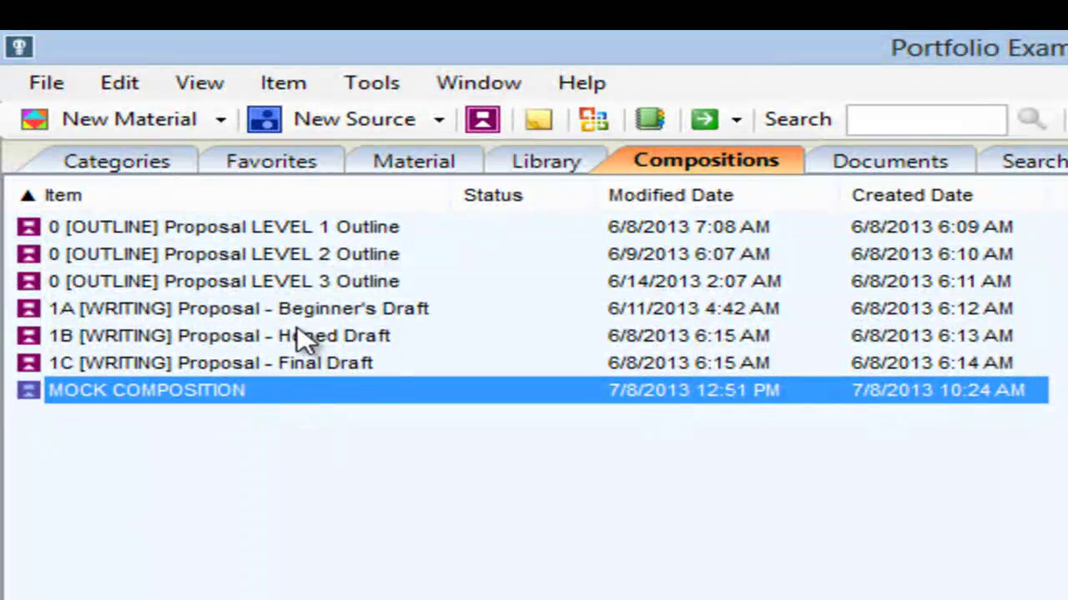
double_click(179, 391)
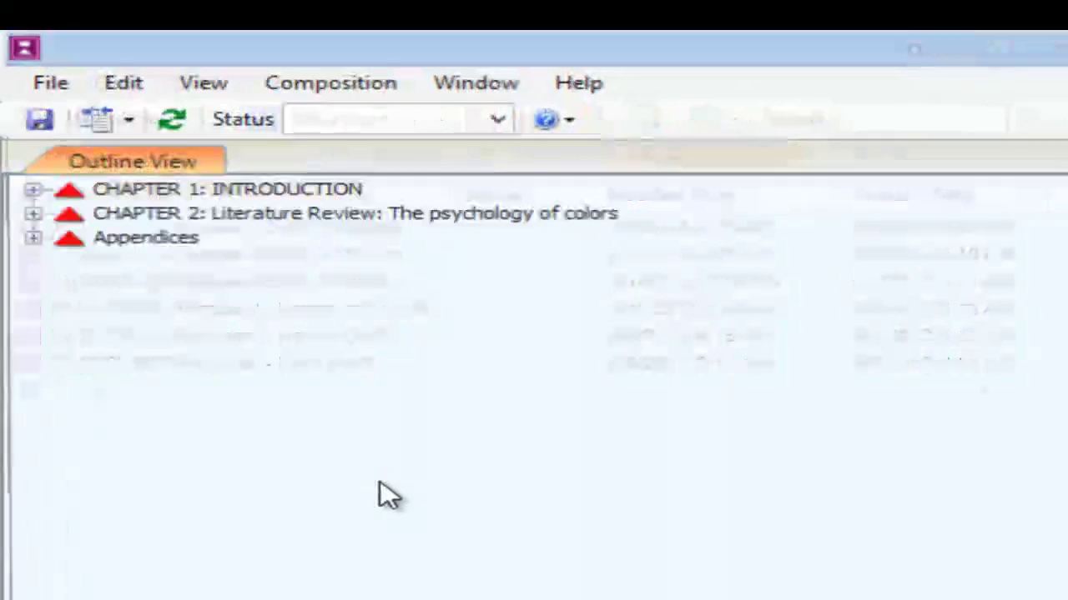
click(27, 213)
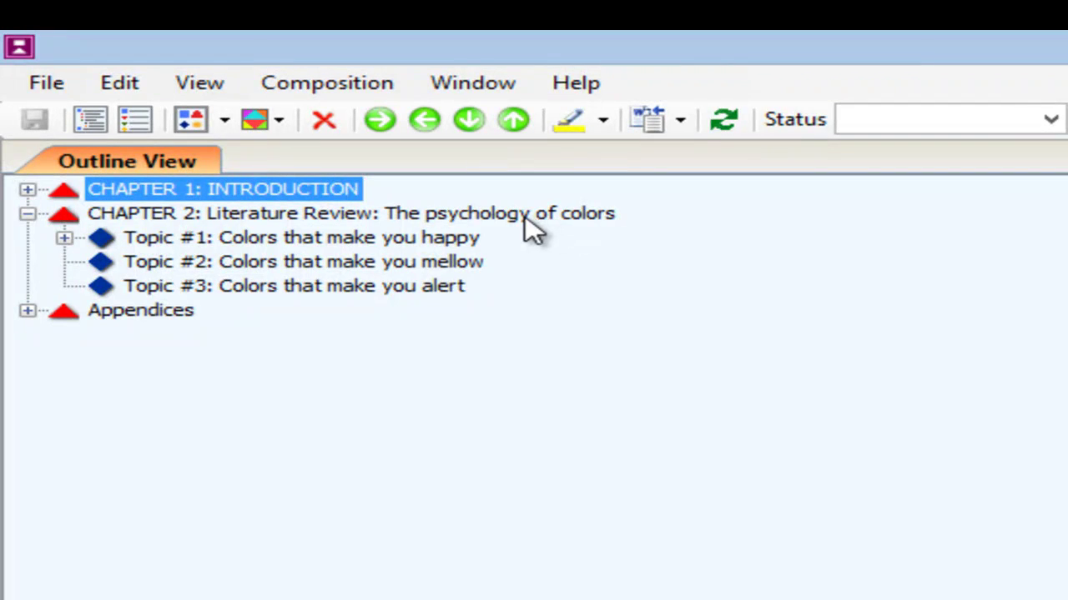
click(64, 239)
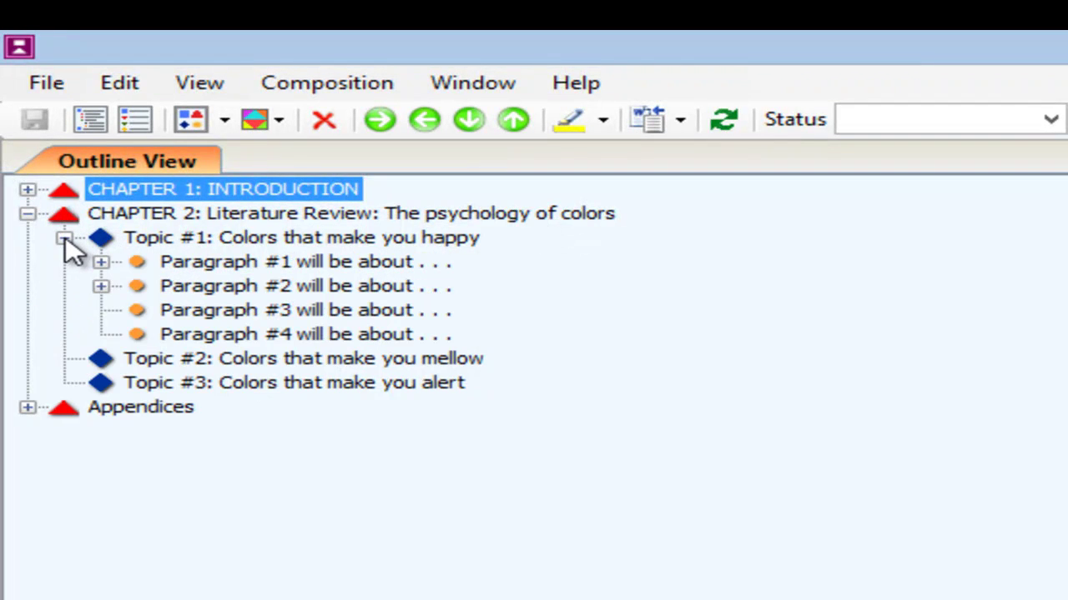
click(136, 240)
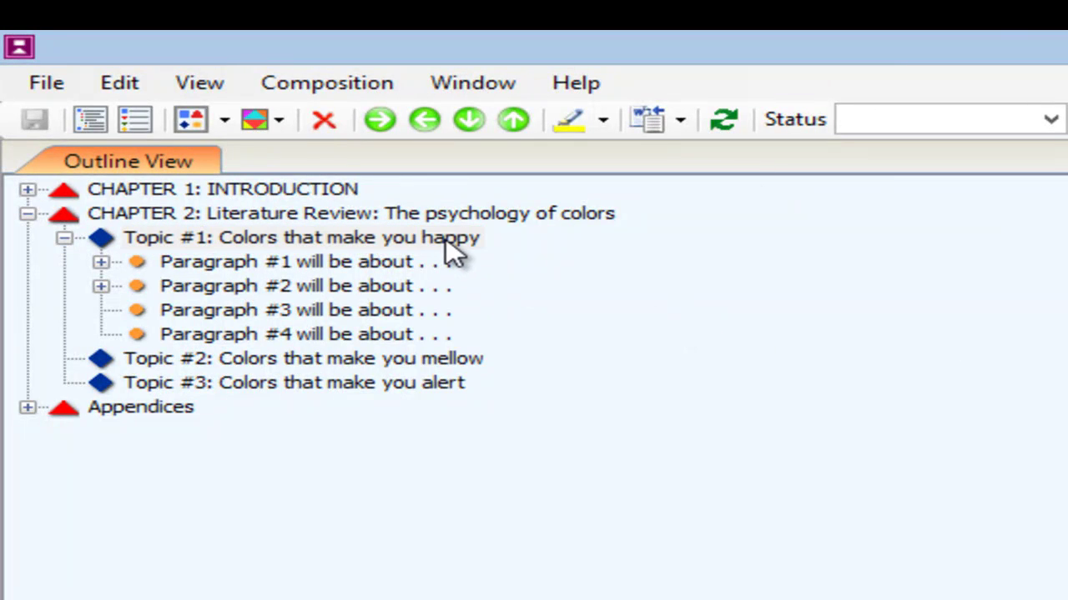
Step: Expand the Paragraph #1 placeholder under Topic #1 and open its 1st paragraph material in the editor
click(321, 265)
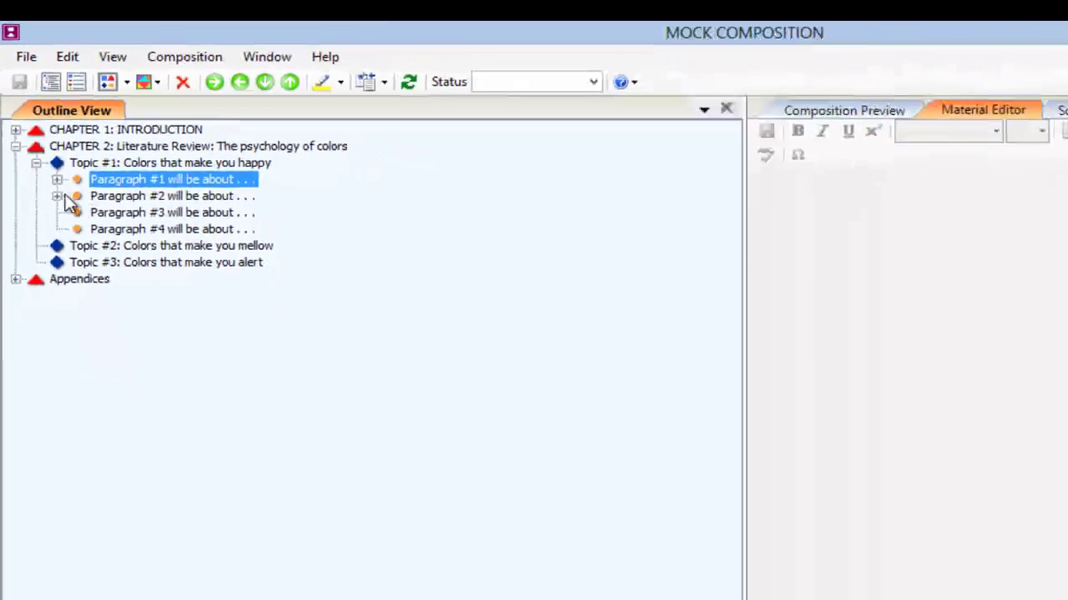
click(56, 179)
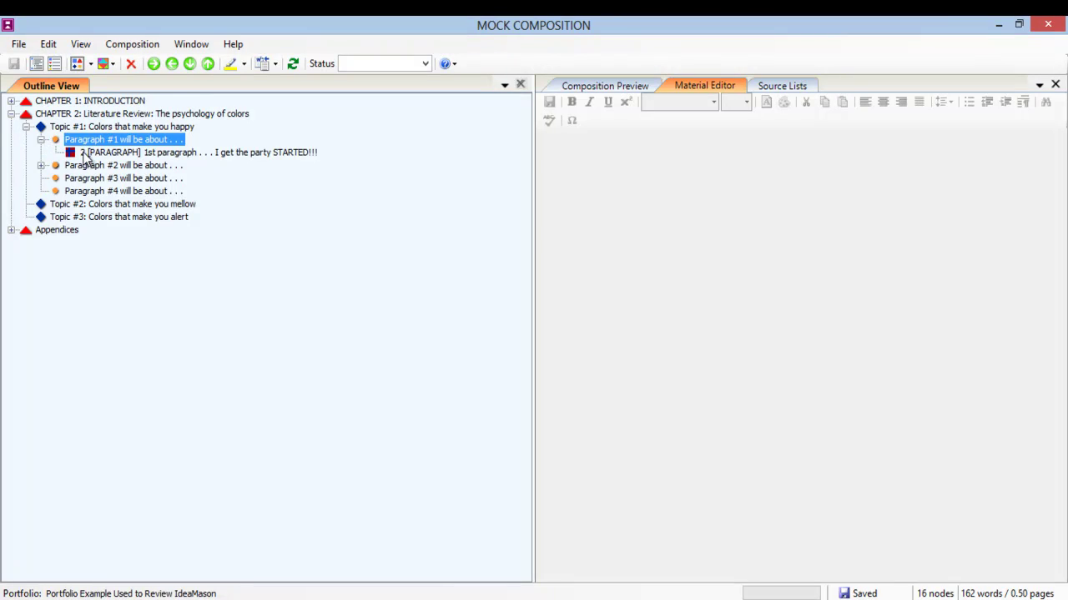
click(85, 154)
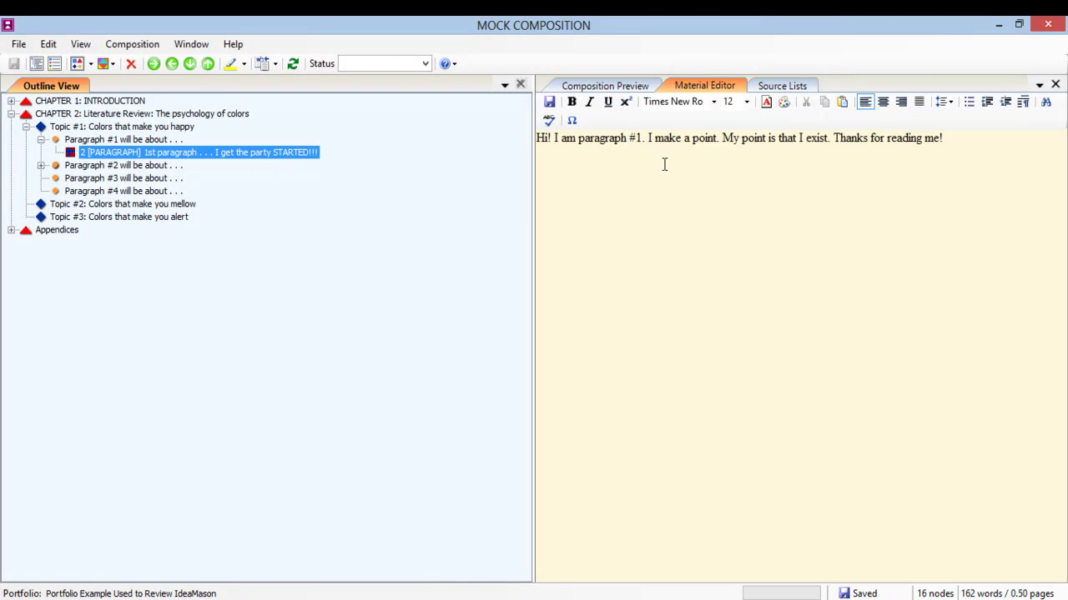
click(692, 139)
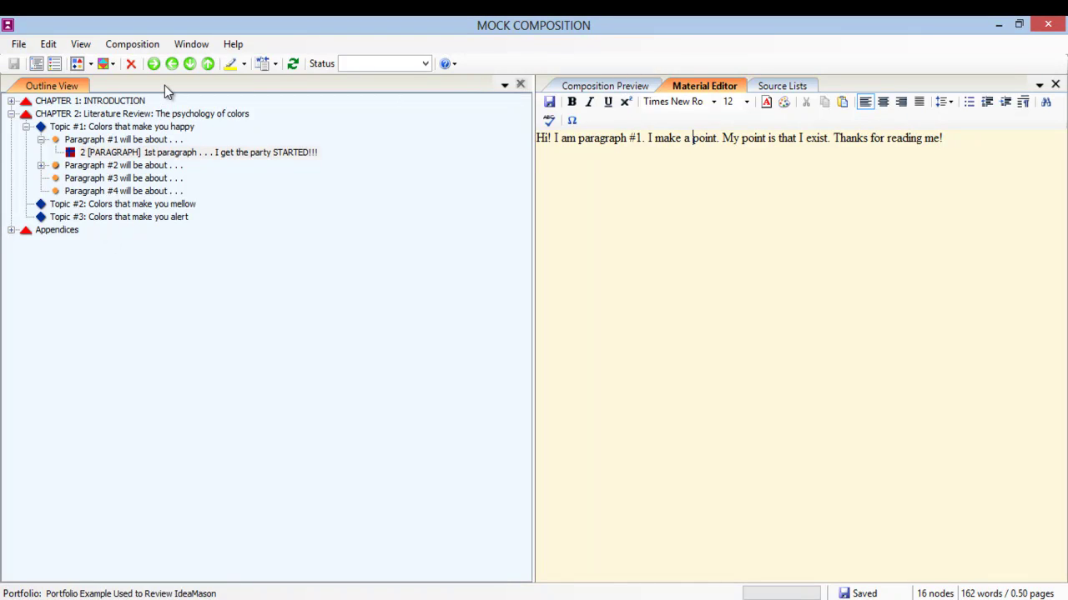
Step: Check the composition's export commands and preview the whole composition through to its source list
click(134, 49)
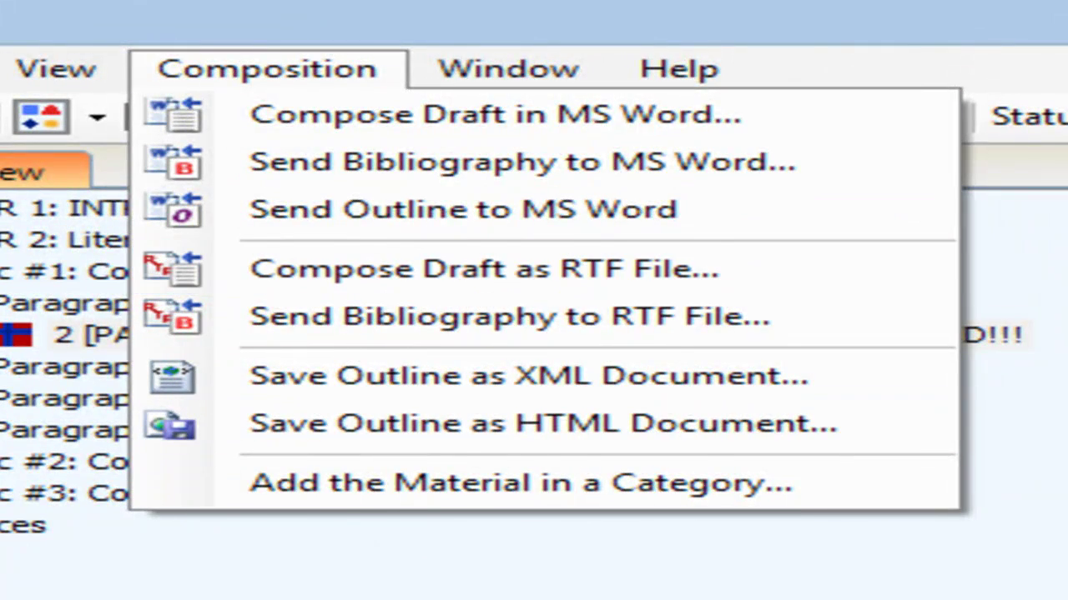
key(Escape)
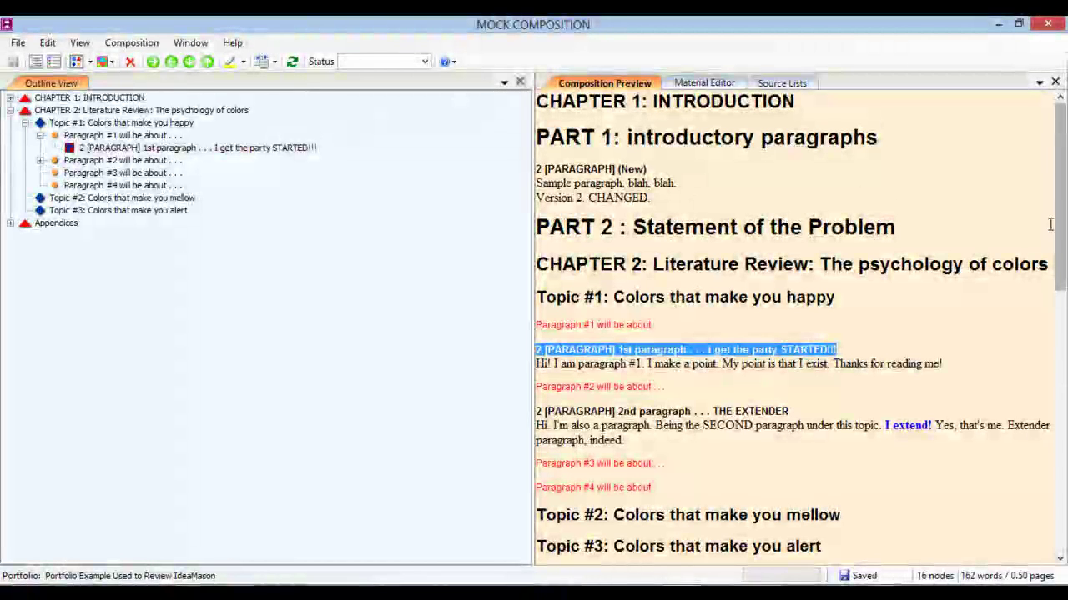
drag(1057, 212, 1064, 475)
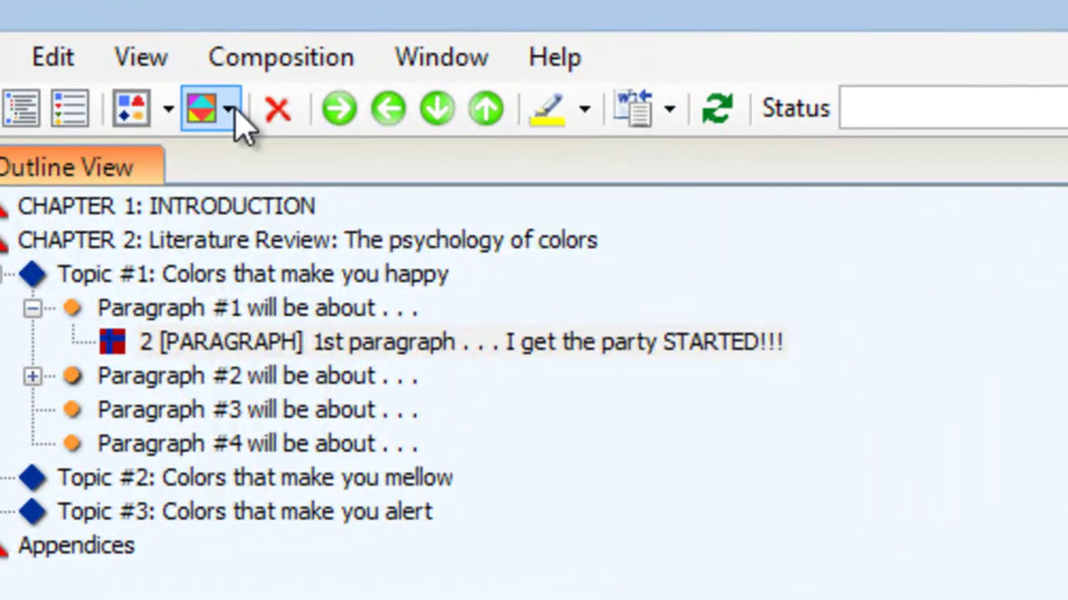
Step: Compose the draft in MS Word as a new document after checking its citation, alignment, spacing and layout options
click(114, 64)
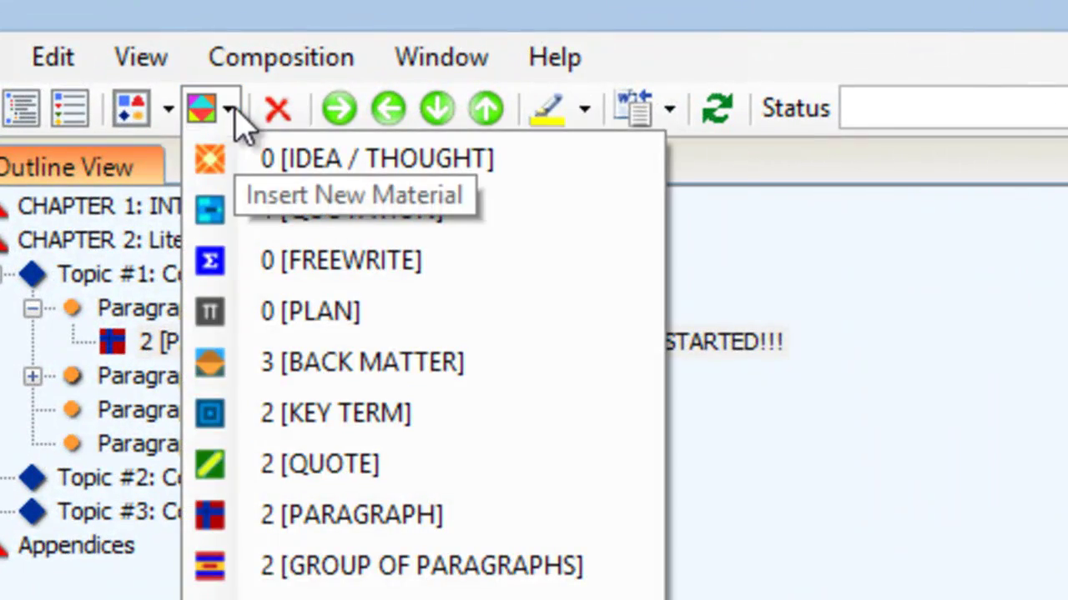
click(281, 60)
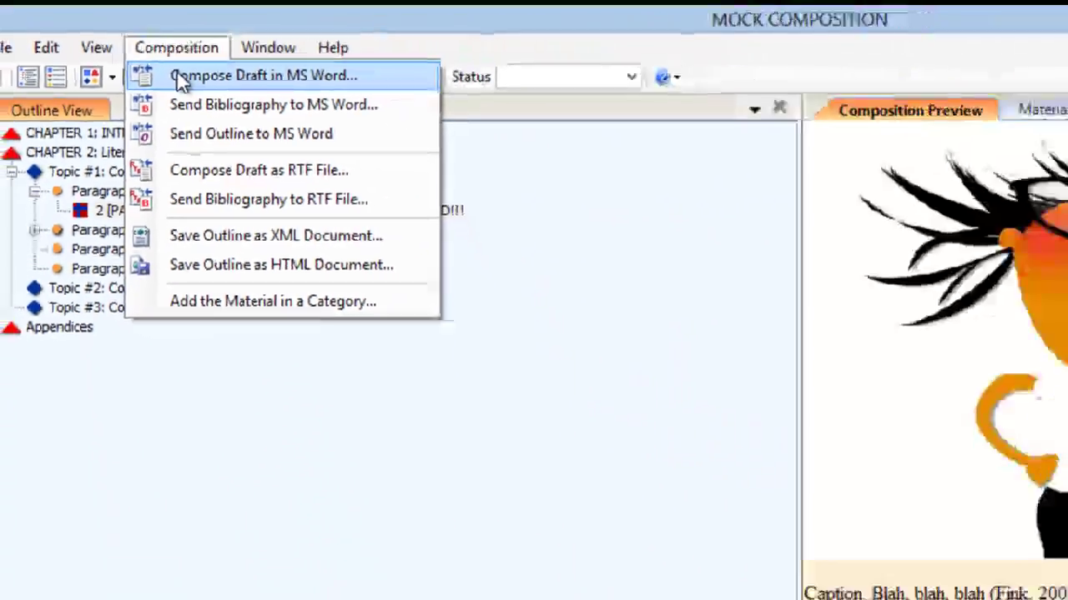
click(179, 77)
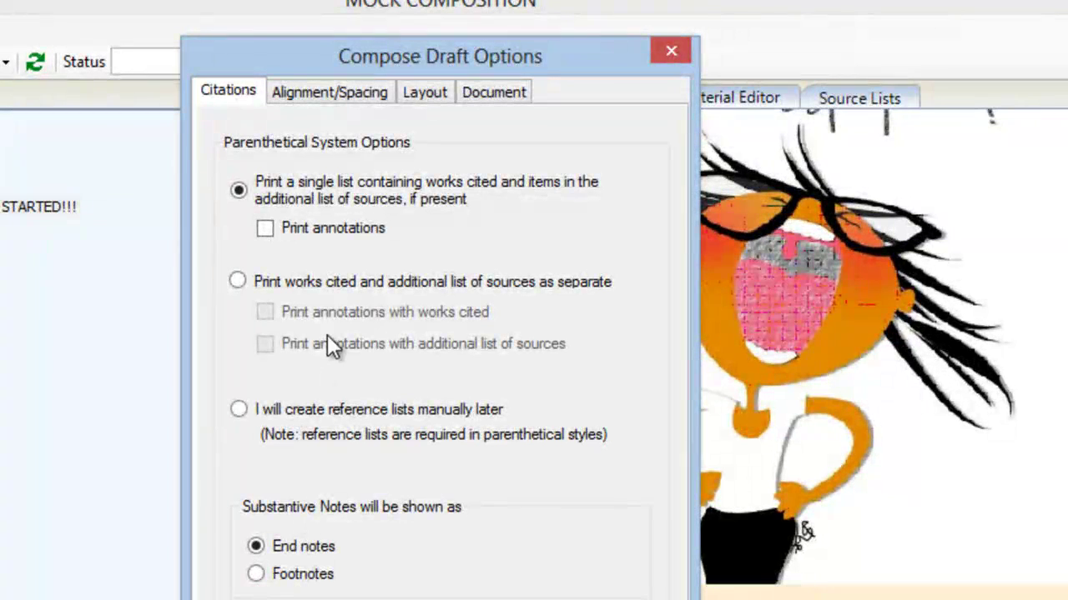
click(299, 98)
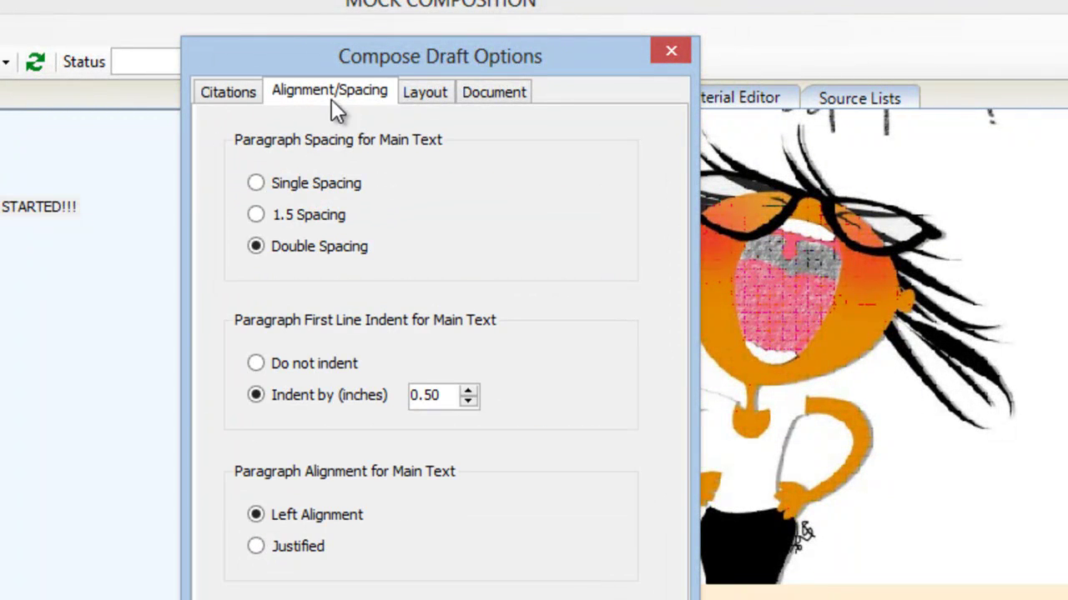
click(419, 92)
click(490, 90)
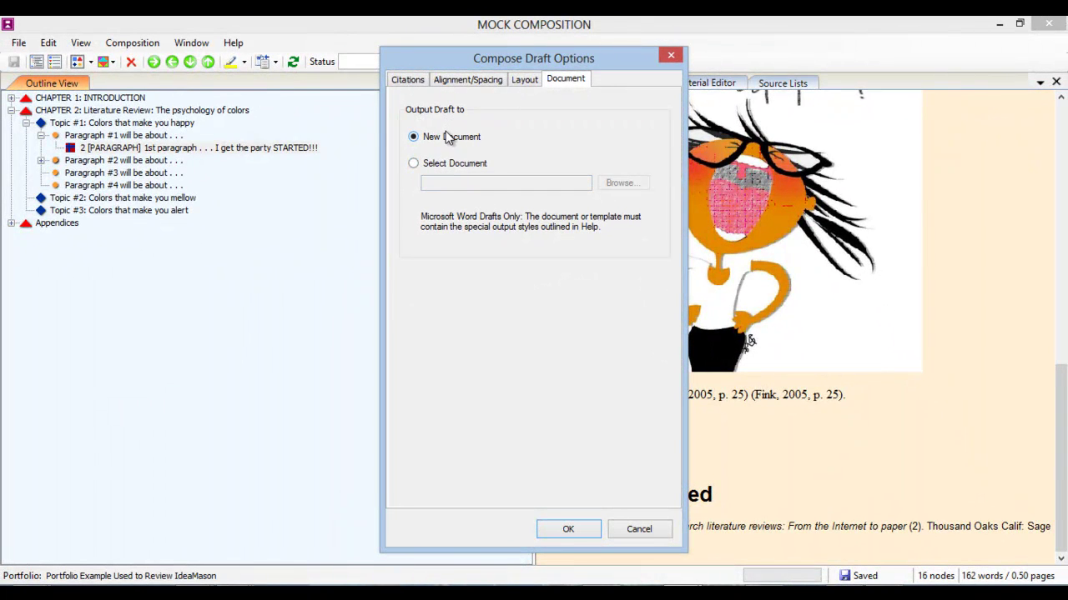
click(567, 531)
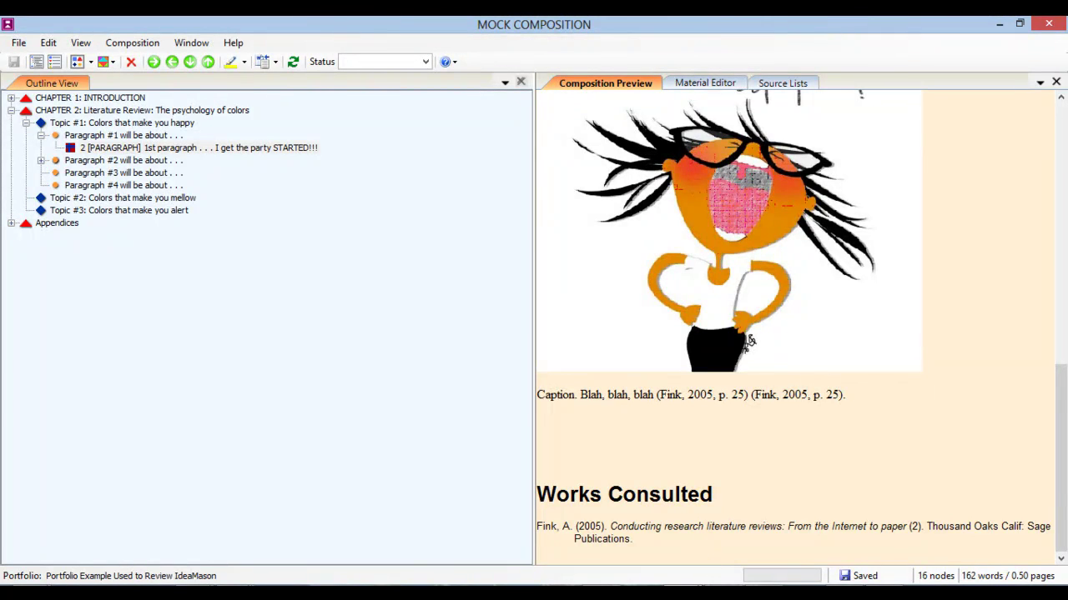
Step: Switch to the composed draft in Microsoft Word, maximize it and examine the Chapter 2 text and comments
mouse_move(723, 594)
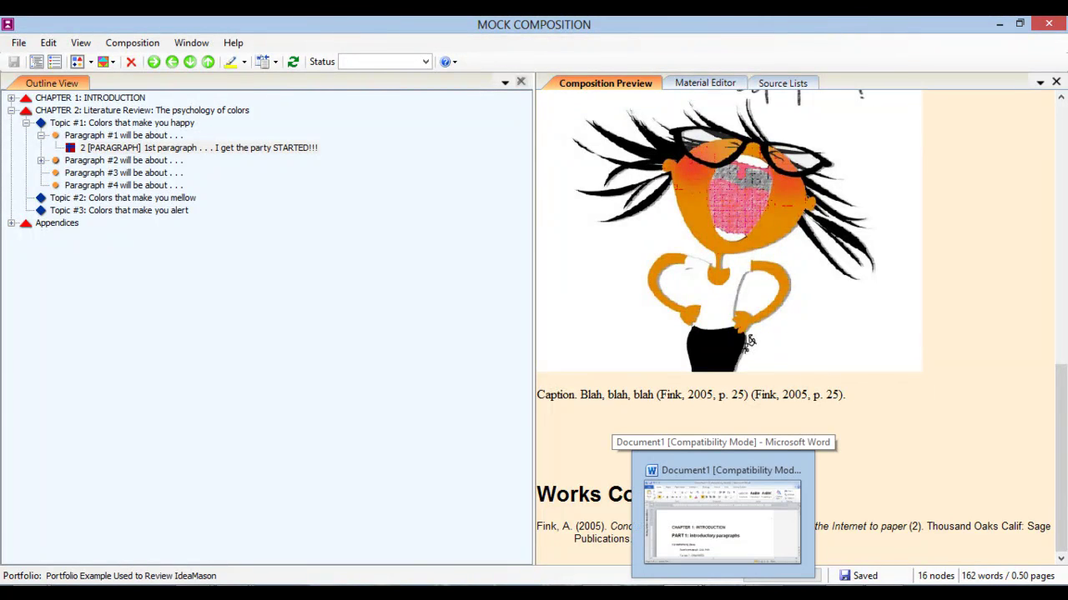
click(722, 521)
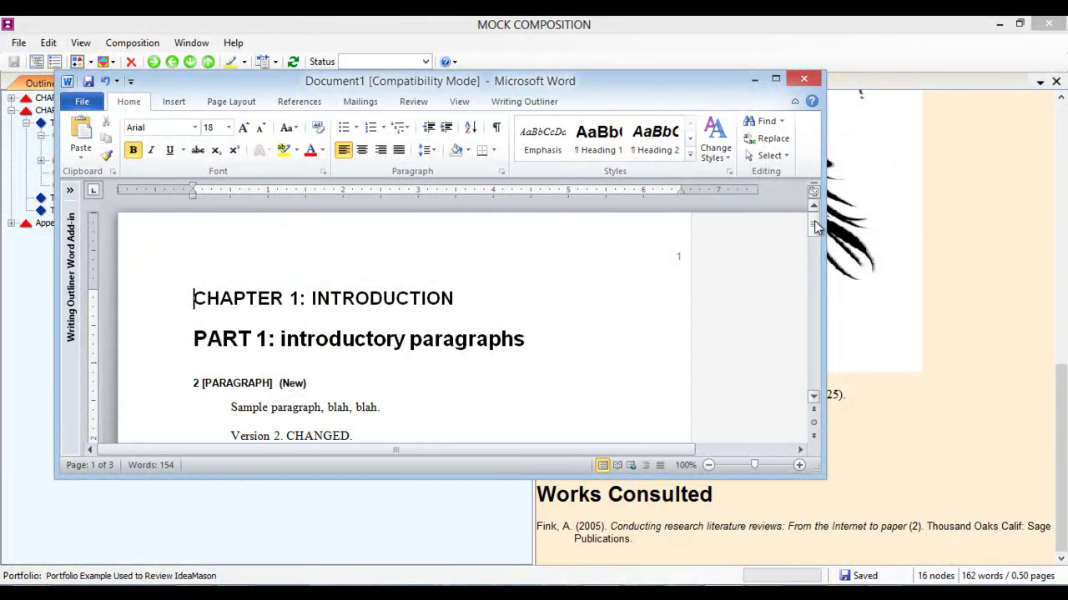
mouse_move(815, 223)
mouse_down()
mouse_move(814, 239)
mouse_move(814, 208)
mouse_up()
click(775, 80)
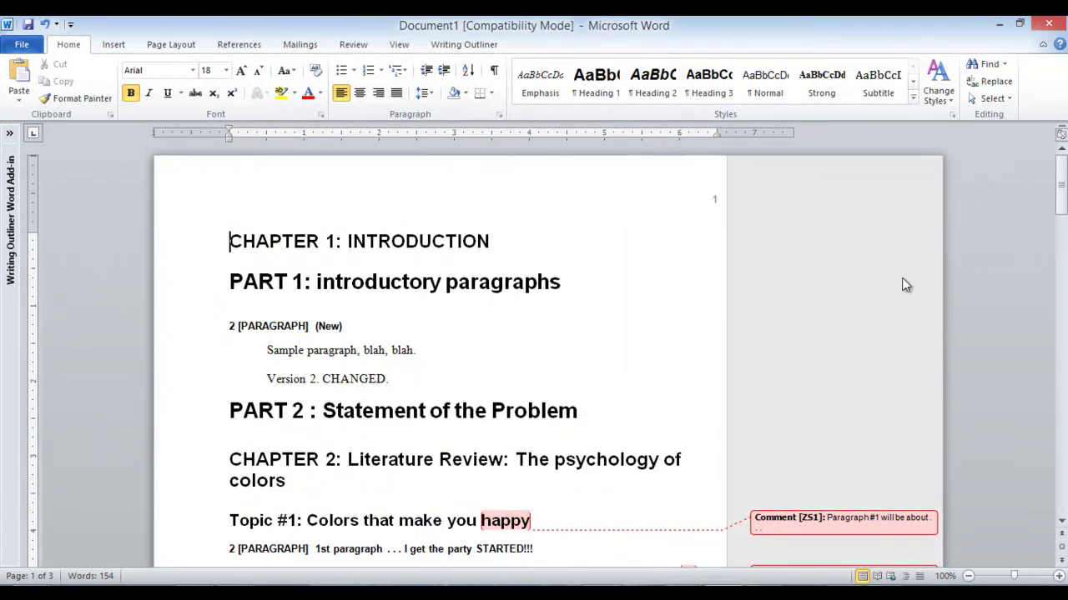
drag(1060, 200, 1060, 230)
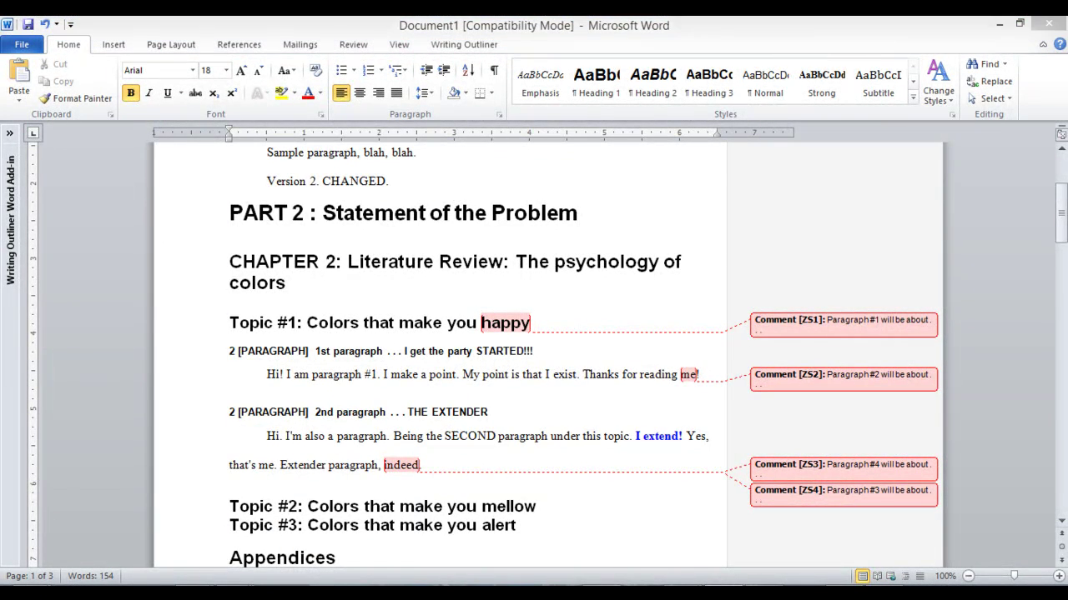
Step: Switch back to IdeaMason and compare the Paragraph #1 placeholder with its 1st paragraph material in the preview
click(758, 551)
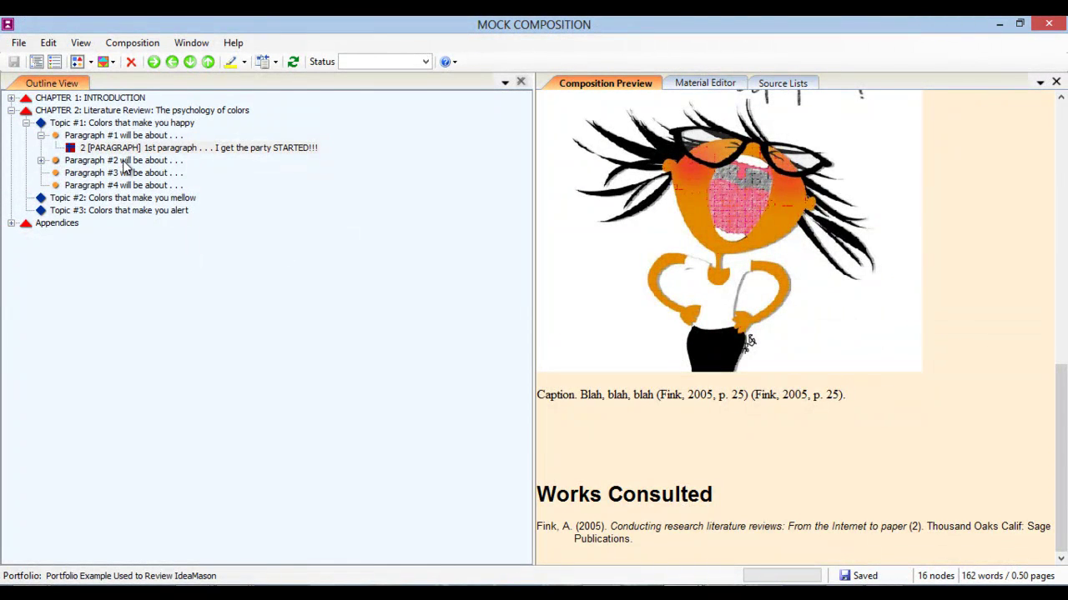
click(104, 137)
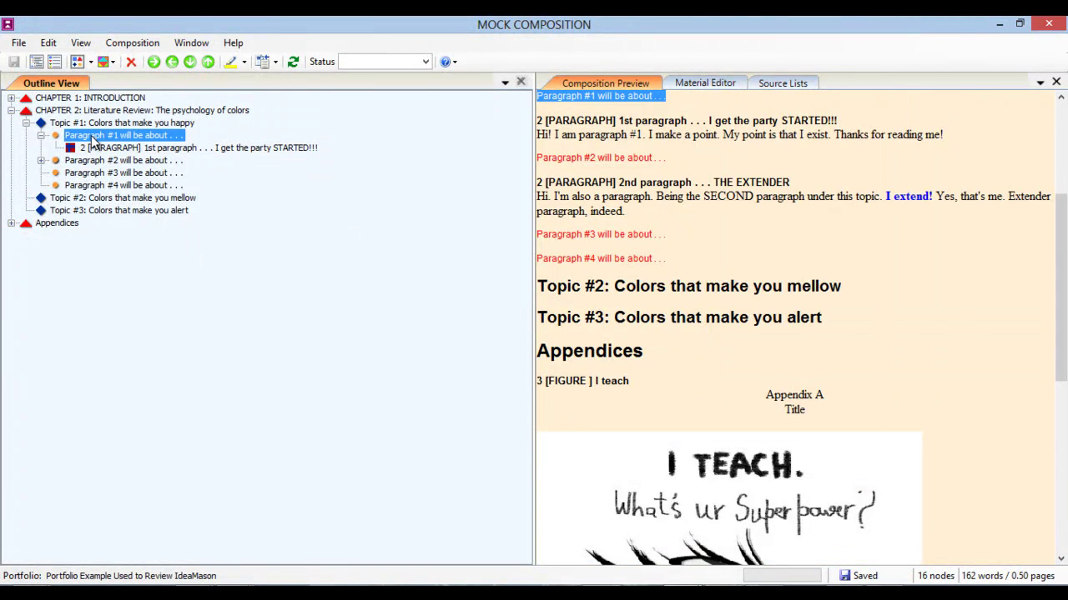
click(100, 147)
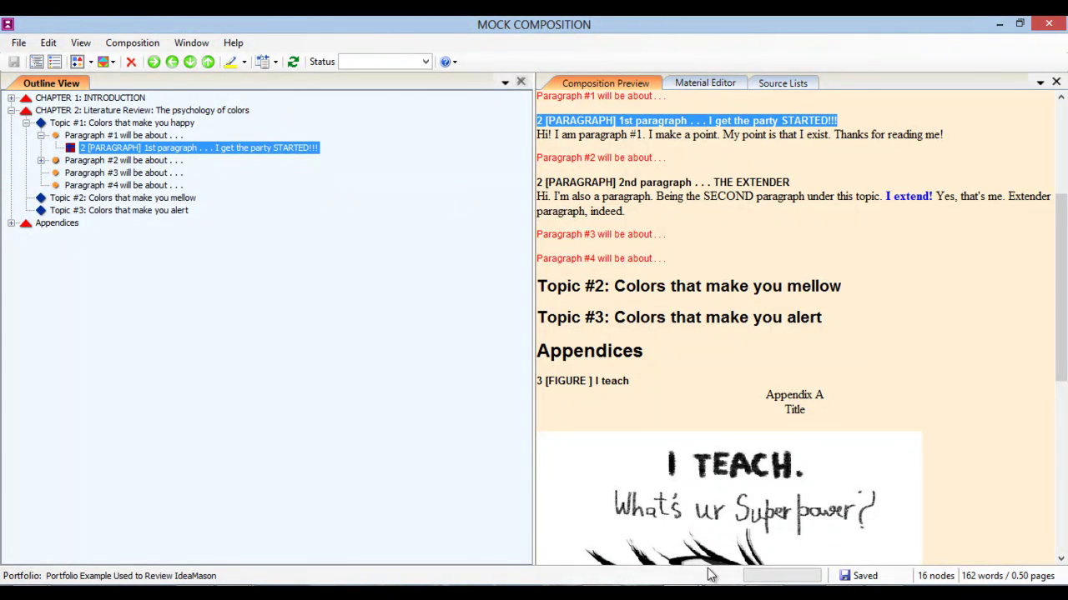
Step: Switch to the Word draft, review it down to the appendices and close it without saving
key(alt+Tab)
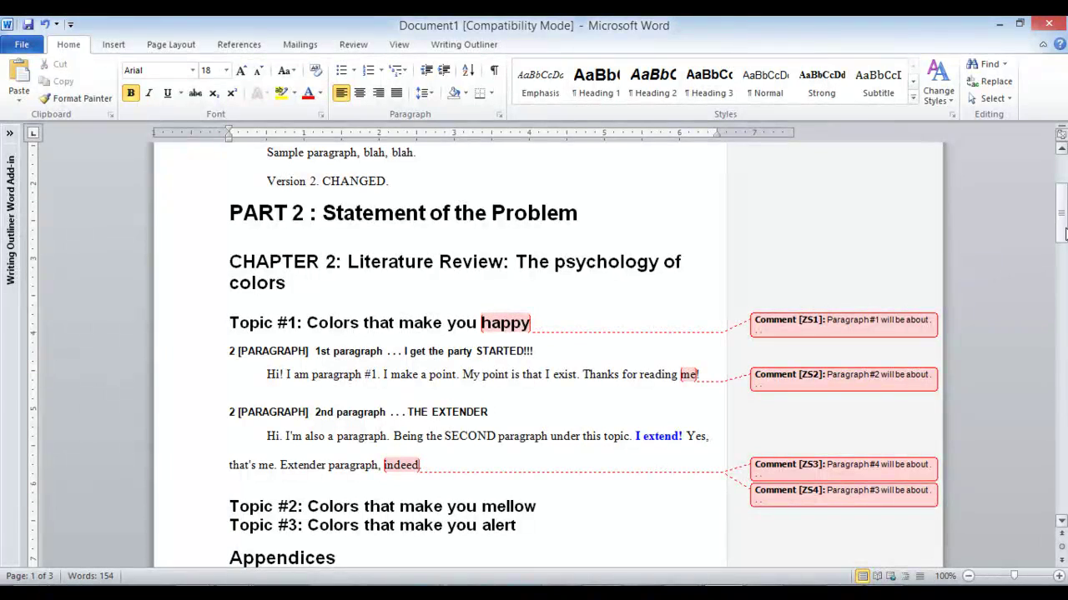
drag(1062, 233, 1034, 249)
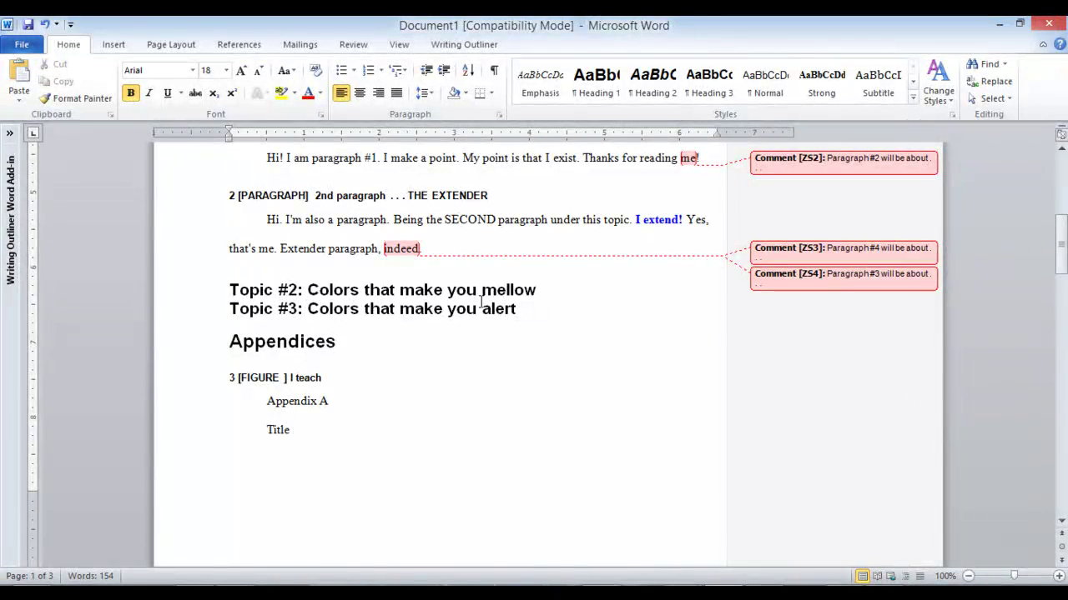
click(265, 407)
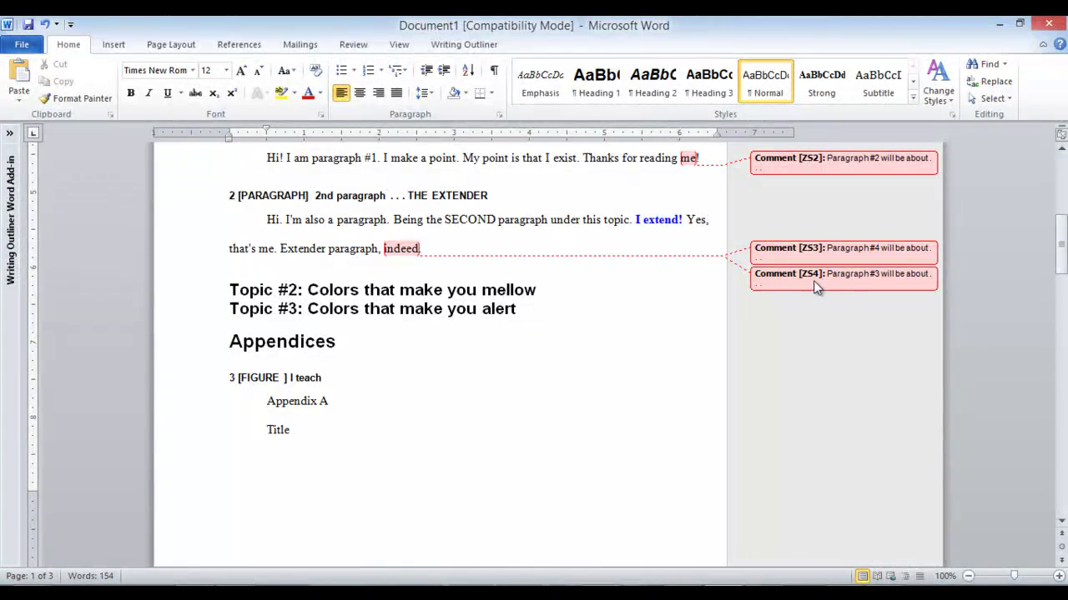
drag(1060, 260, 1062, 180)
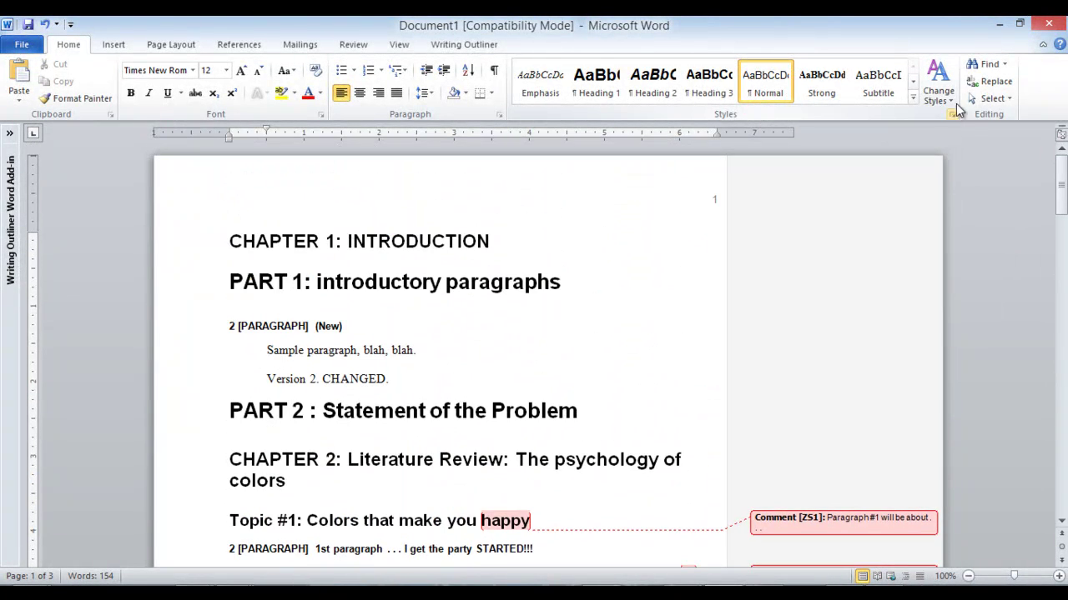
click(1050, 26)
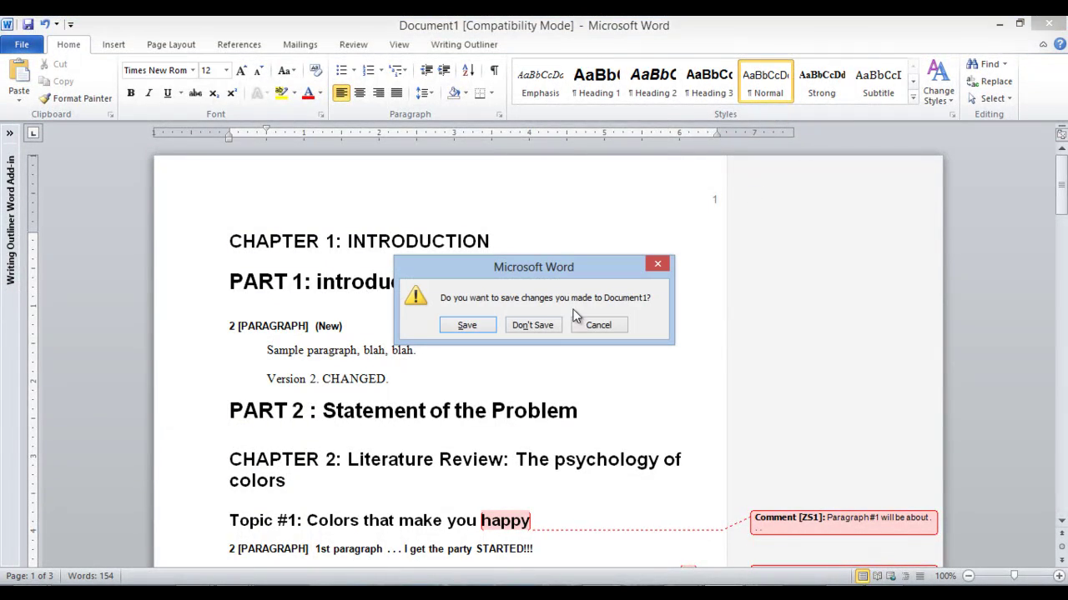
click(538, 325)
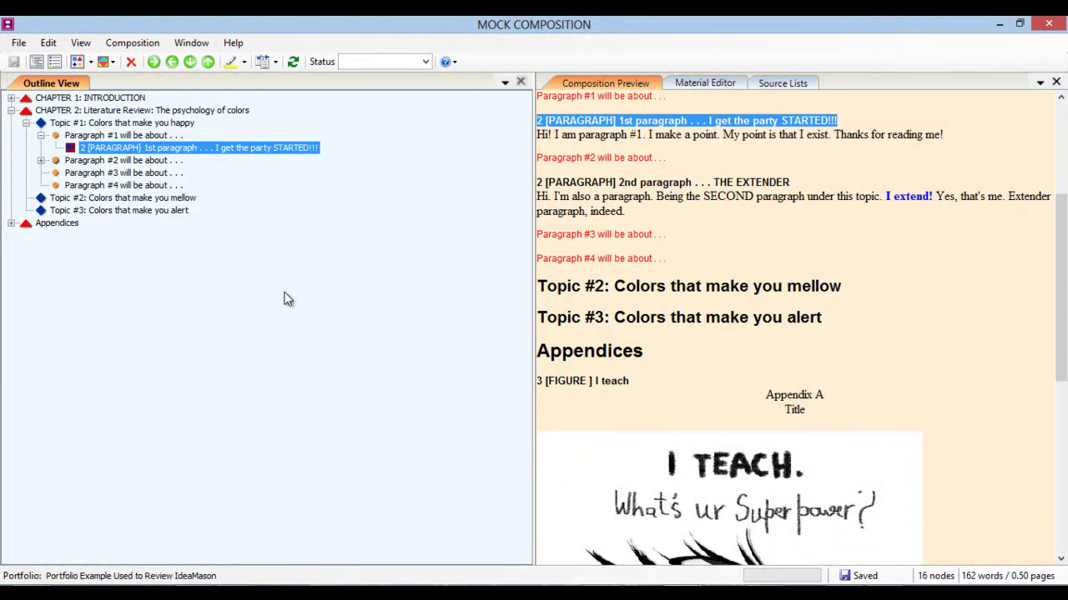
Step: Expand the Paragraph #2 placeholder and locate its 2nd paragraph material and the Paragraph #4 placeholder in the outline
click(41, 160)
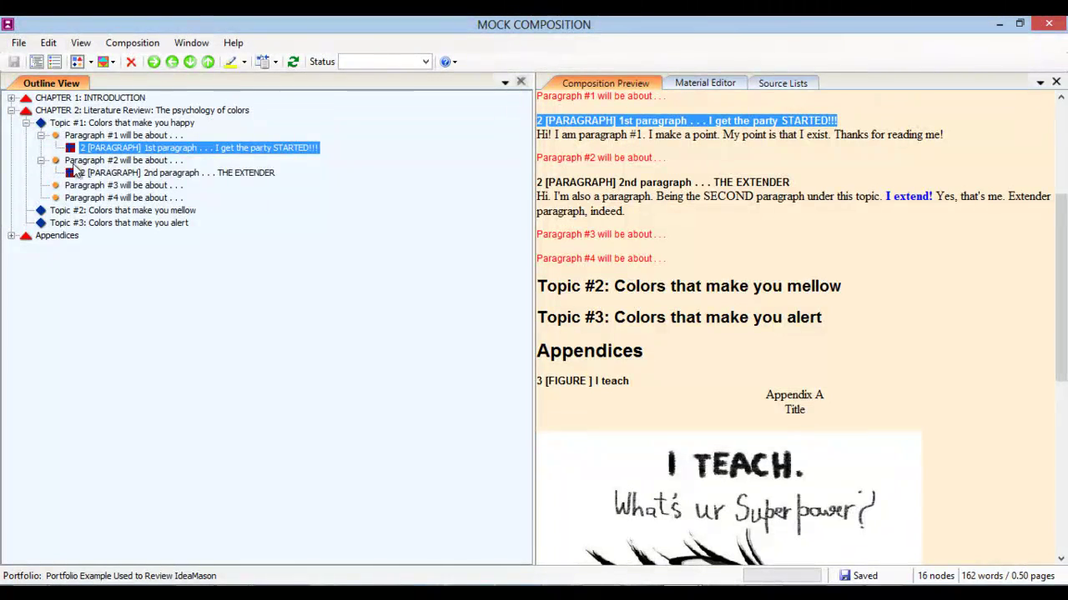
click(98, 175)
click(99, 197)
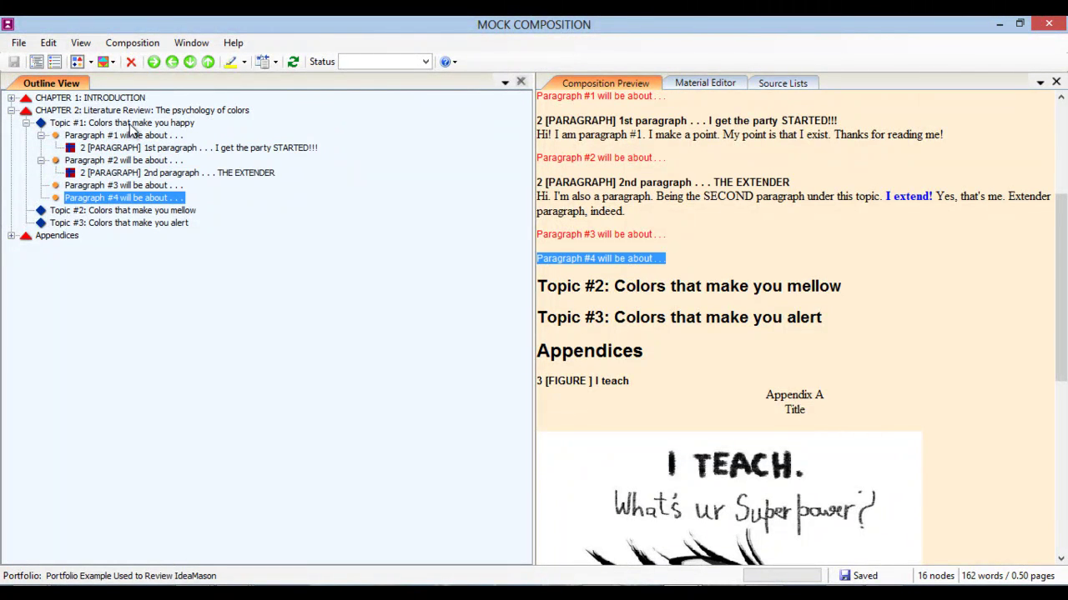
Step: Highlight the 1st paragraph material node under Paragraph #1 in yellow, then select other outline nodes to check its colour
click(130, 148)
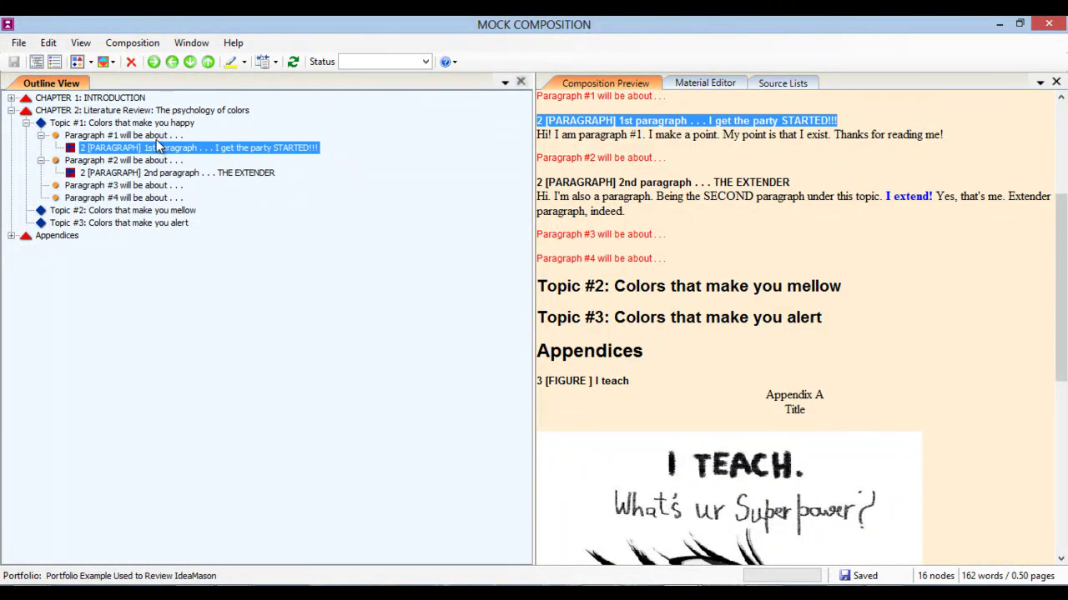
click(244, 62)
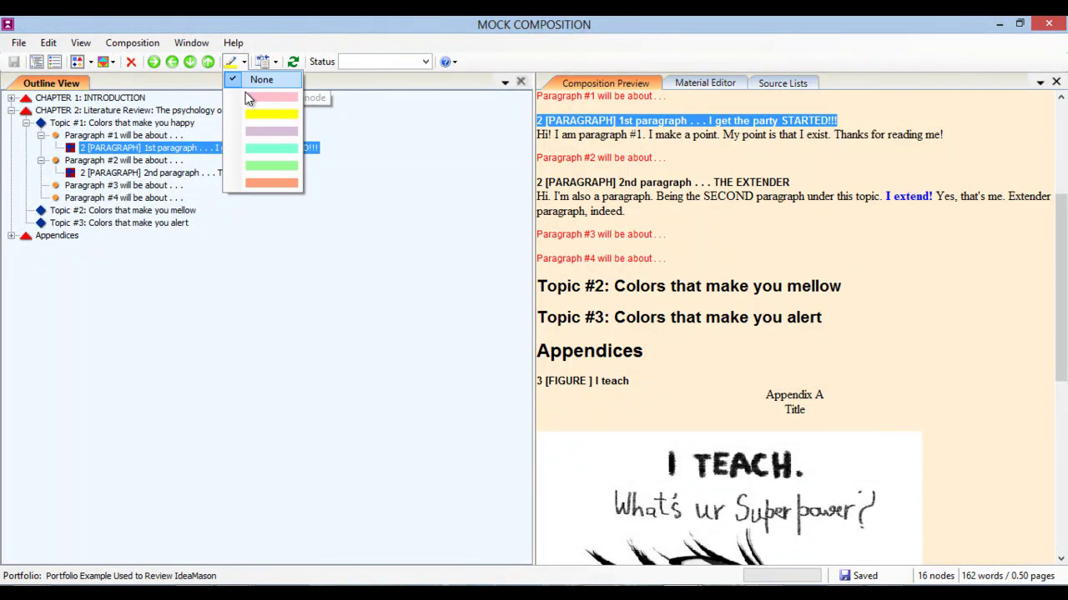
click(254, 115)
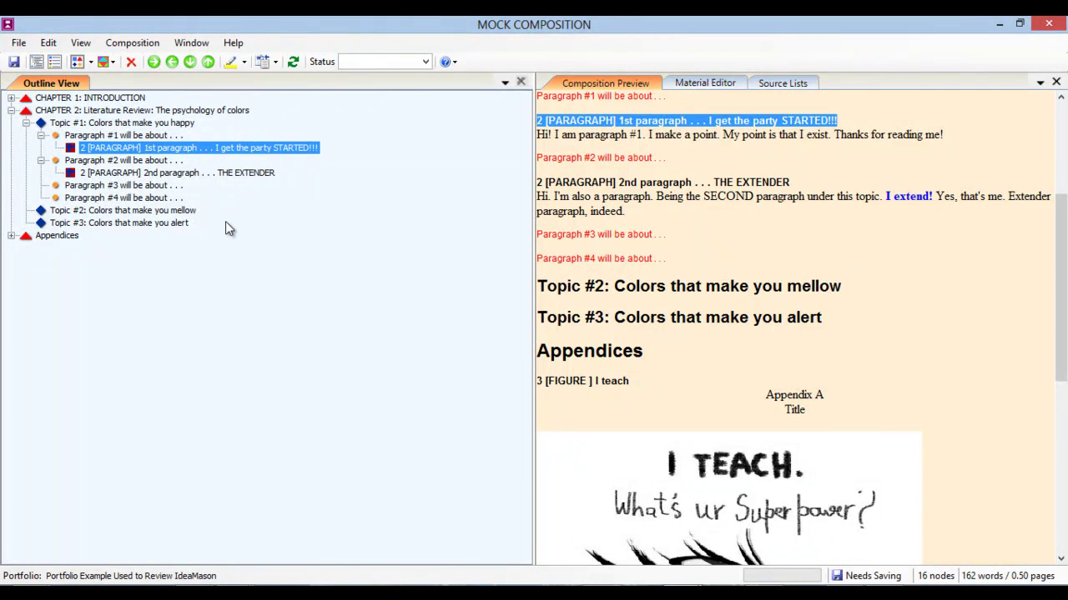
click(160, 161)
click(158, 172)
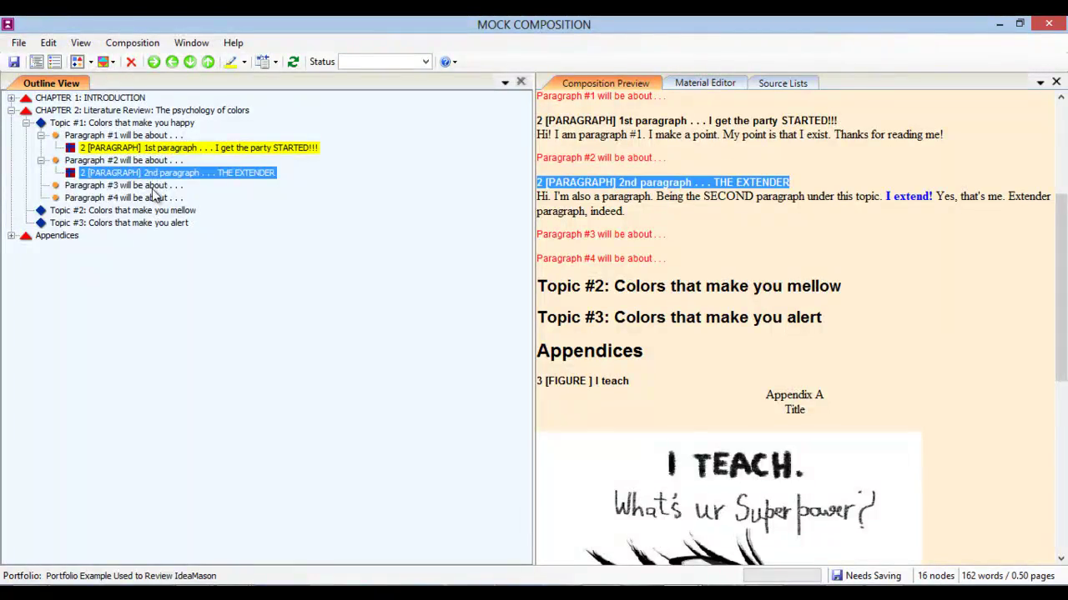
click(153, 187)
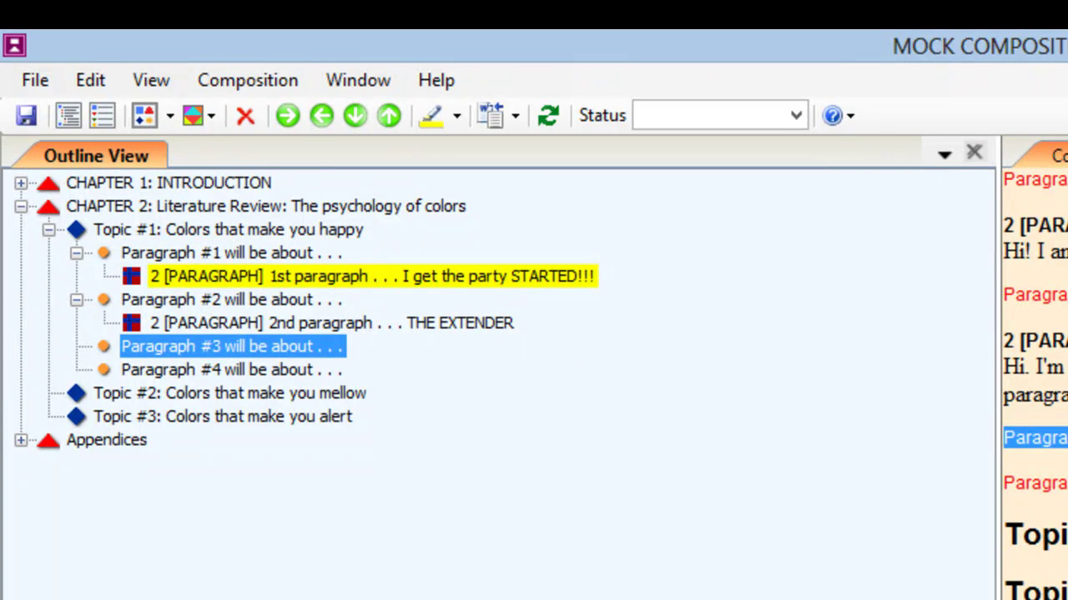
Step: Close the mock composition and preview the 2nd paragraph, 1st paragraph and (New) paragraph items in the portfolio's material list
key(alt+F4)
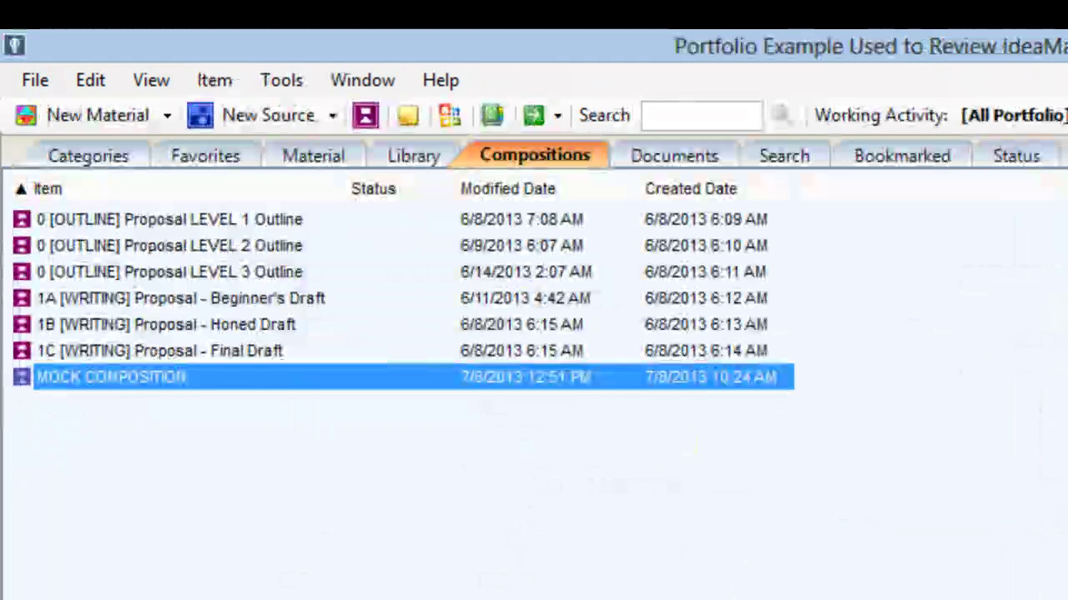
click(326, 155)
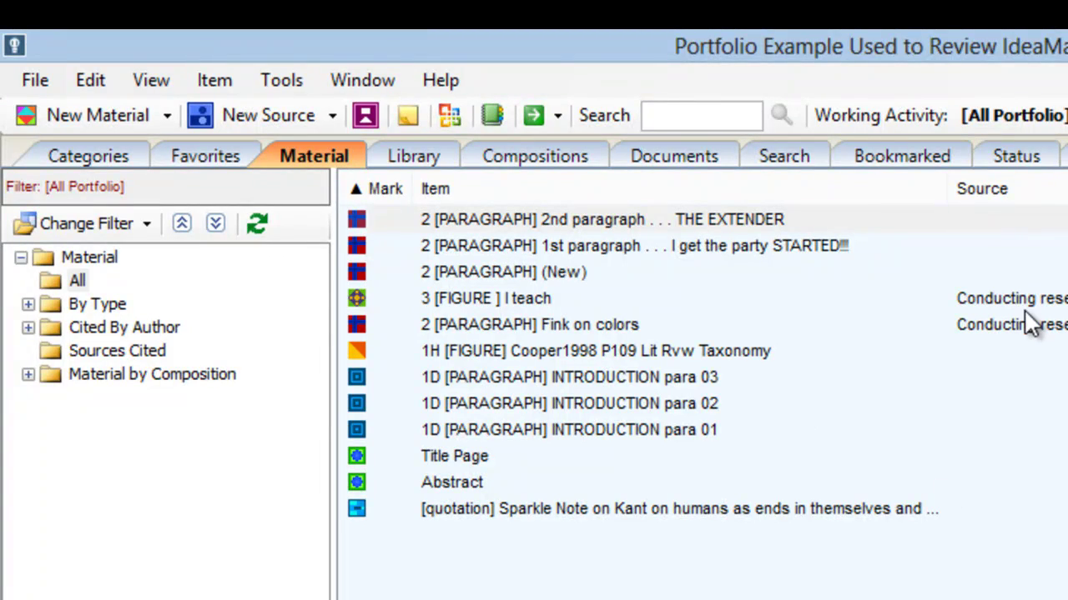
click(690, 225)
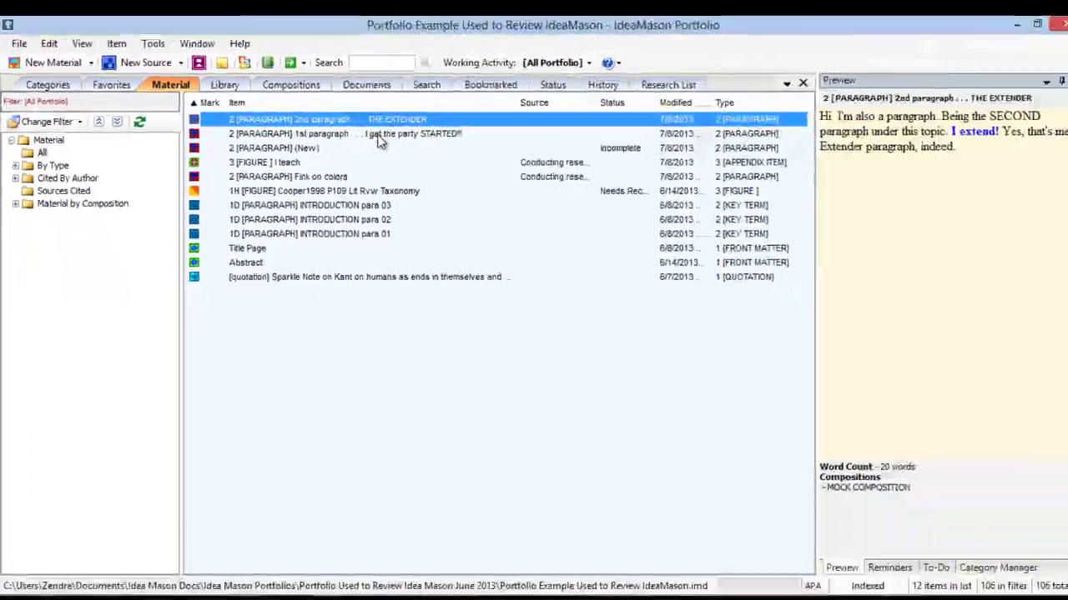
click(378, 142)
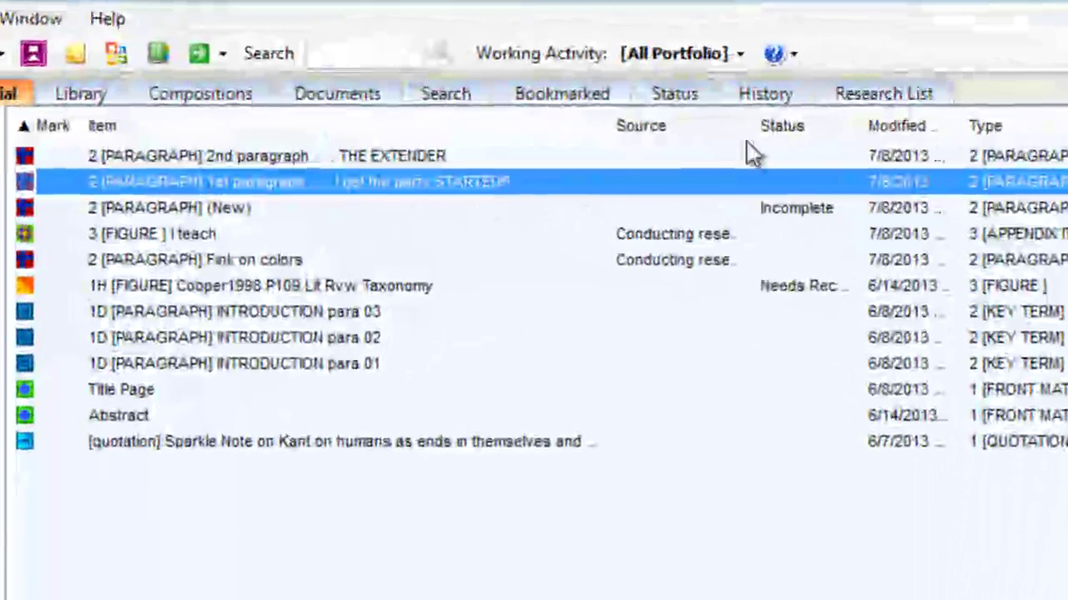
click(818, 212)
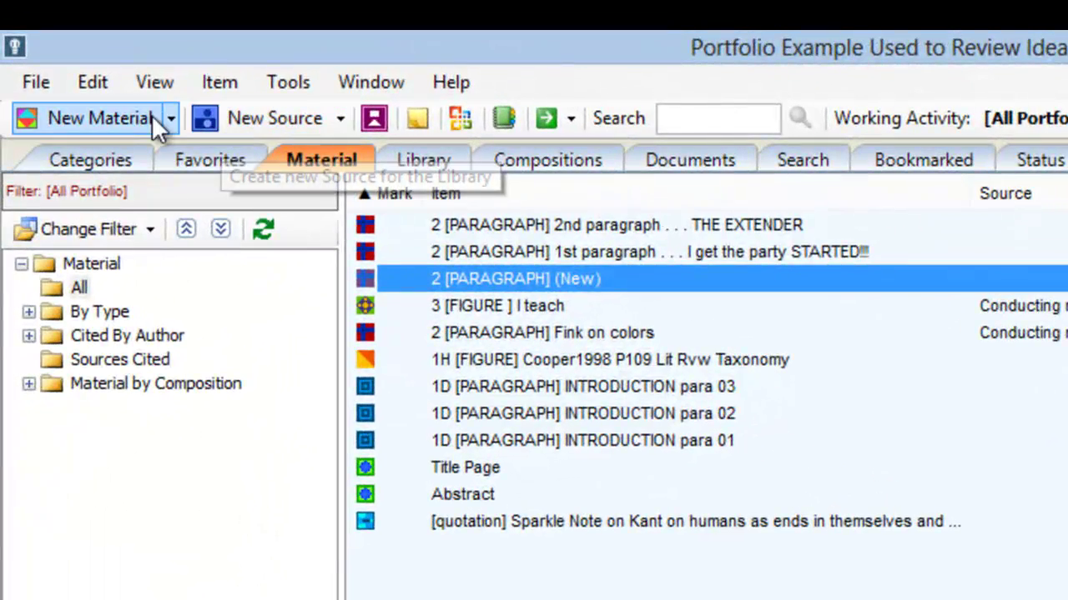
Step: Create a 2 [PARAGRAPH] material with the subject "3rd paragraph" and main text "Hi. I am paragraph #3." and maximize its window
click(130, 90)
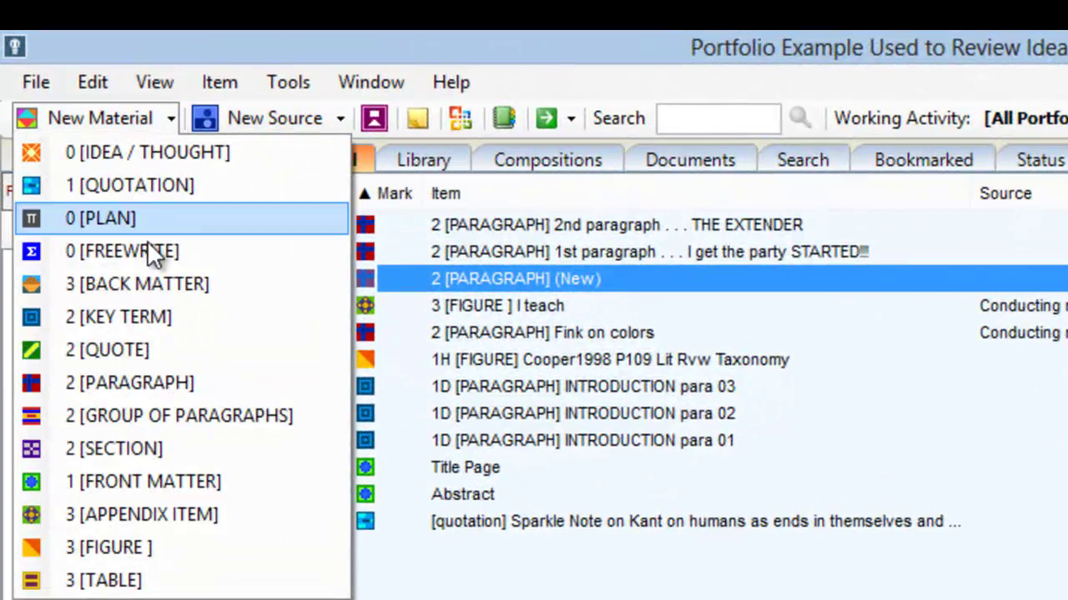
click(170, 382)
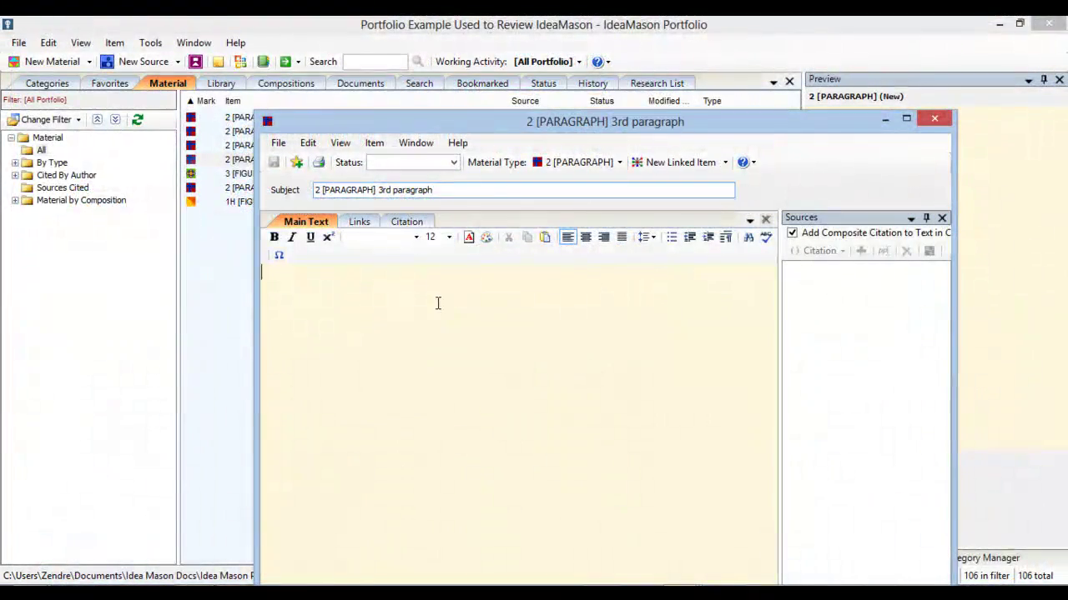
text(Hi. I a)
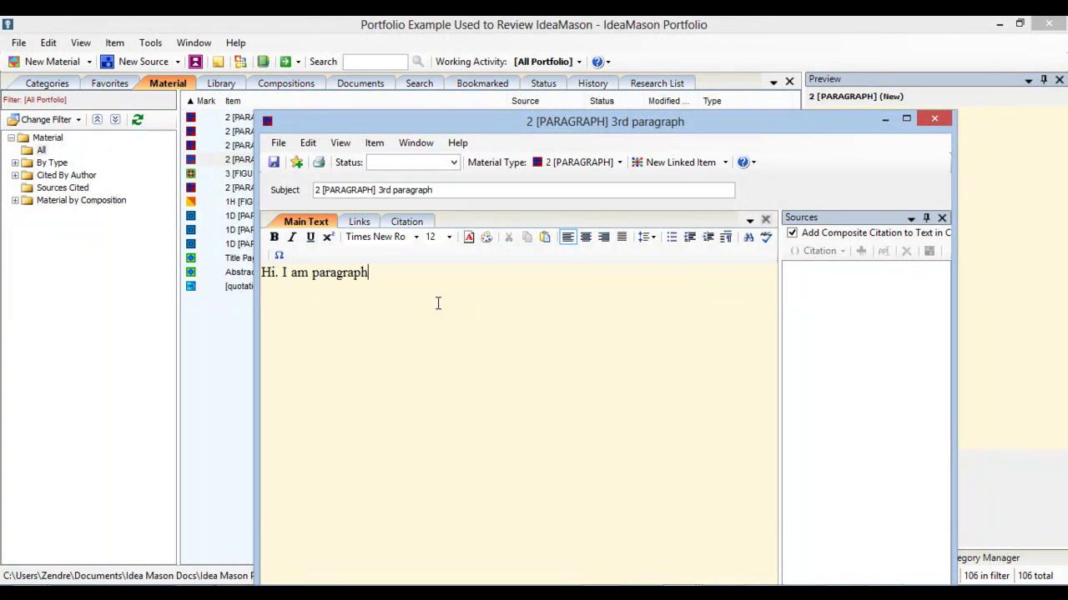
text(m paragraph #3.)
click(906, 118)
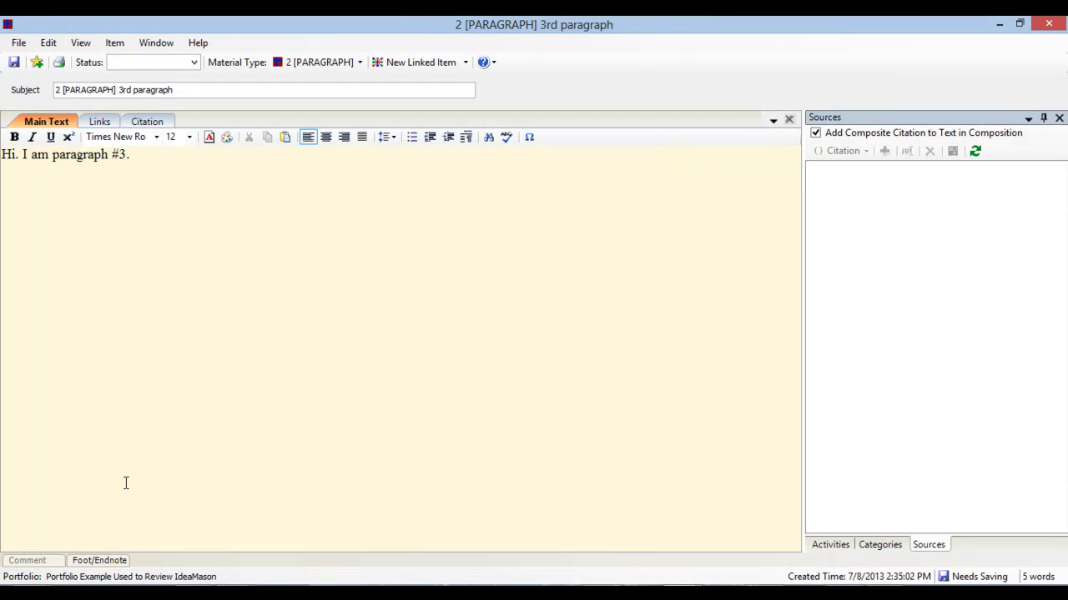
Step: Add the comment "Type my comment." to the 3rd paragraph and place the pinned Comment pane beside the main text
click(32, 564)
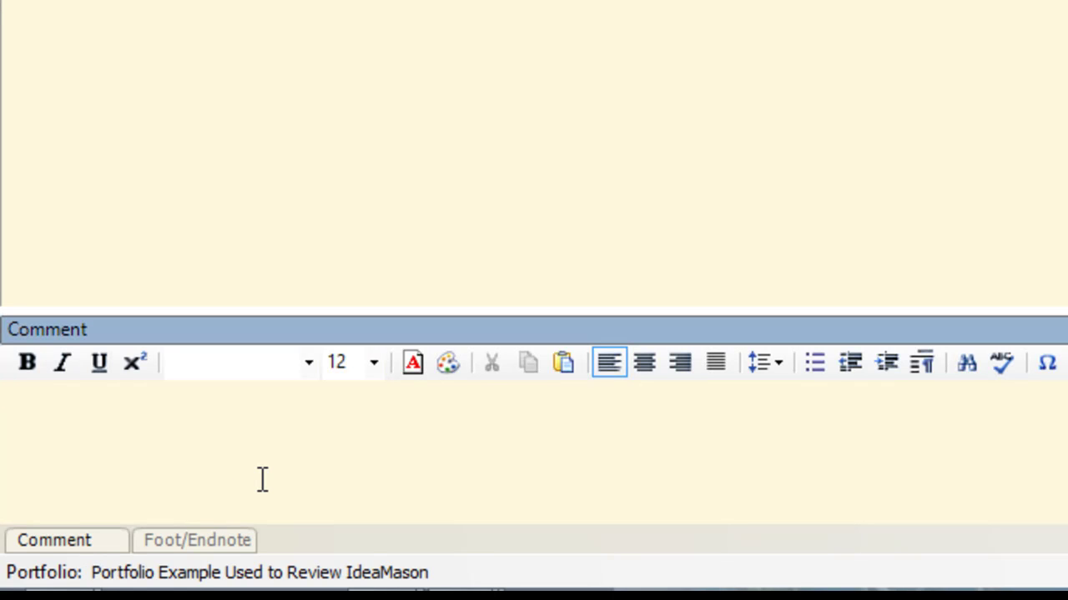
text(Type my comm)
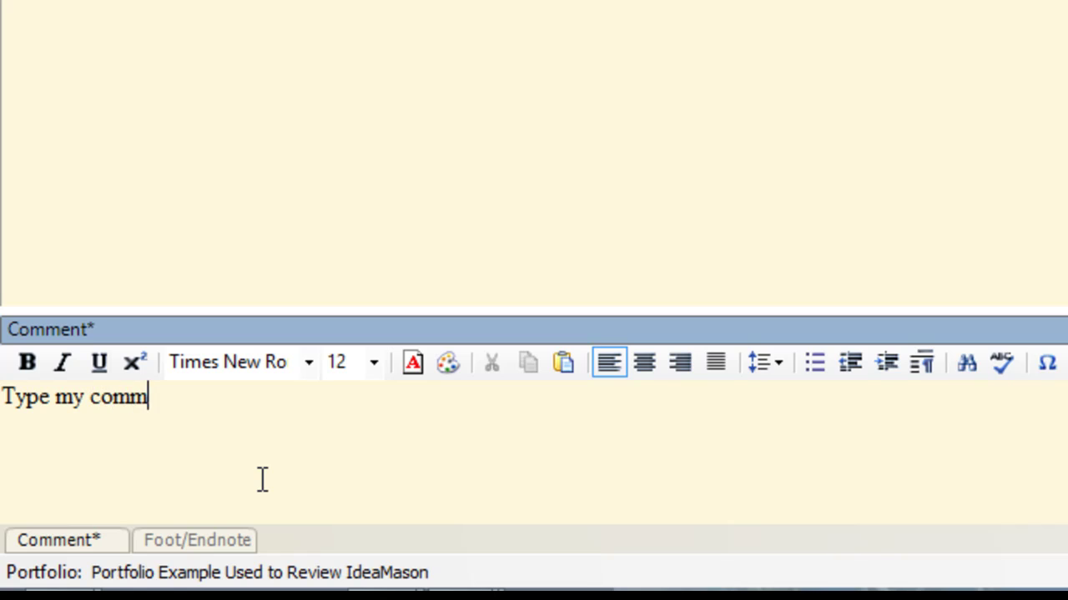
text(ent.)
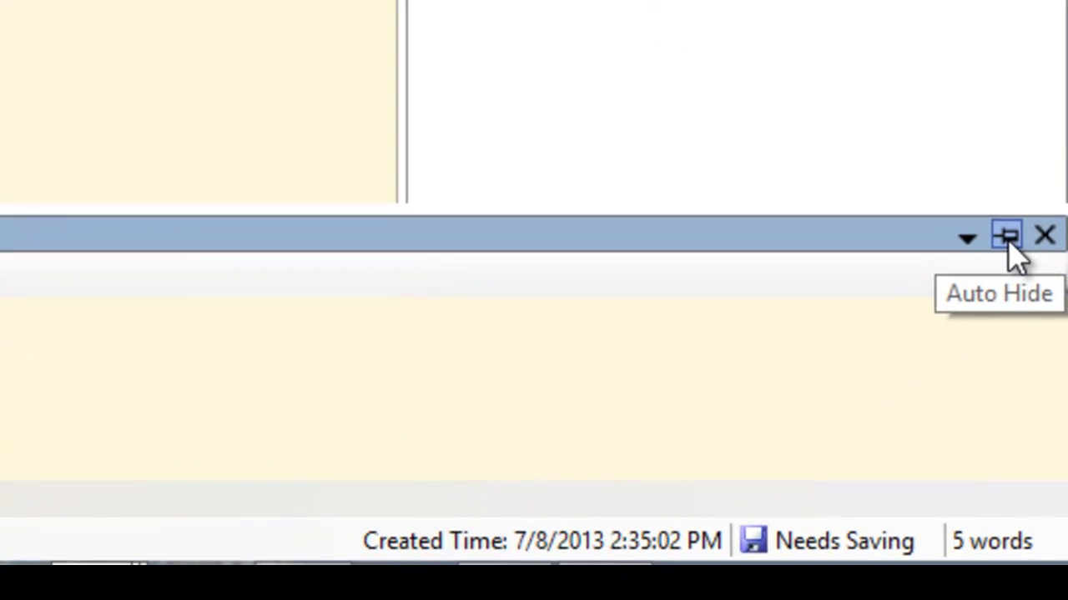
click(1007, 237)
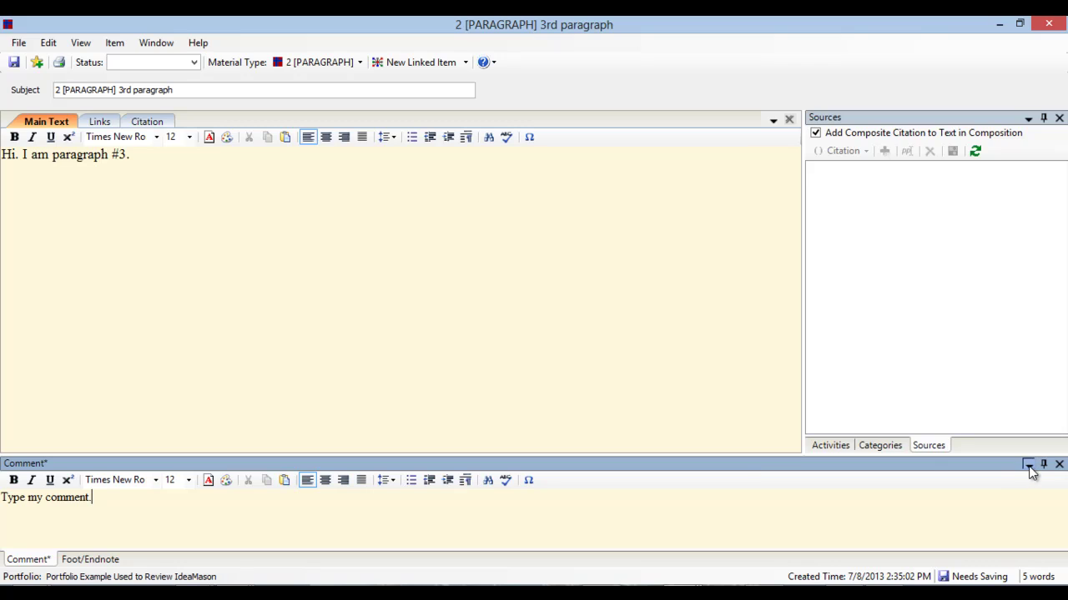
click(1028, 464)
click(997, 499)
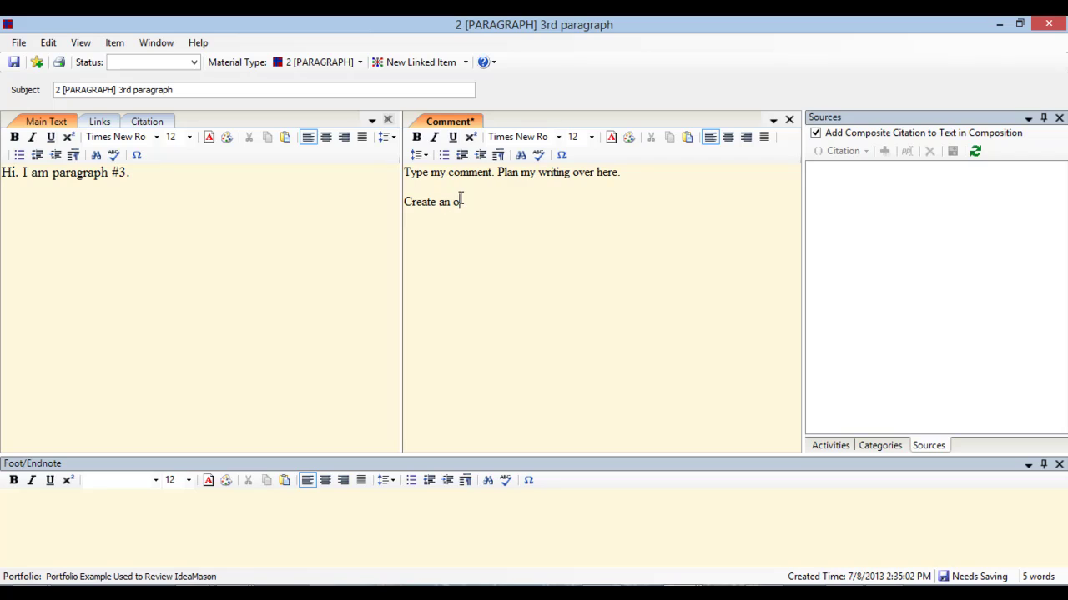
Step: Extend the comment with "Plan my writing over here." and a separate line "Create an outline.", and save the paragraph material
text(.)
key(shift+F10)
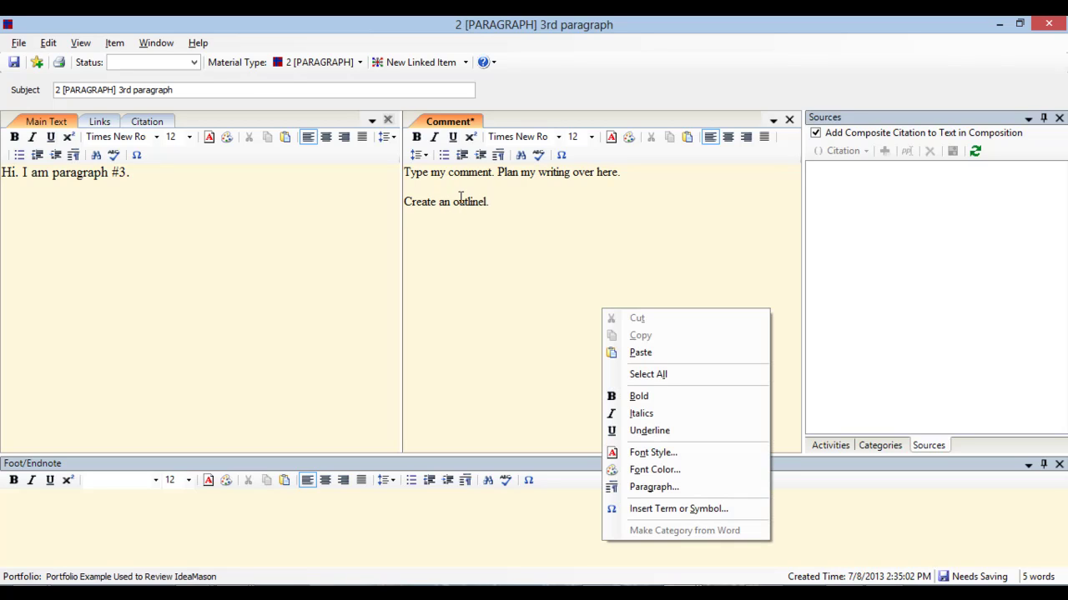
key(Escape)
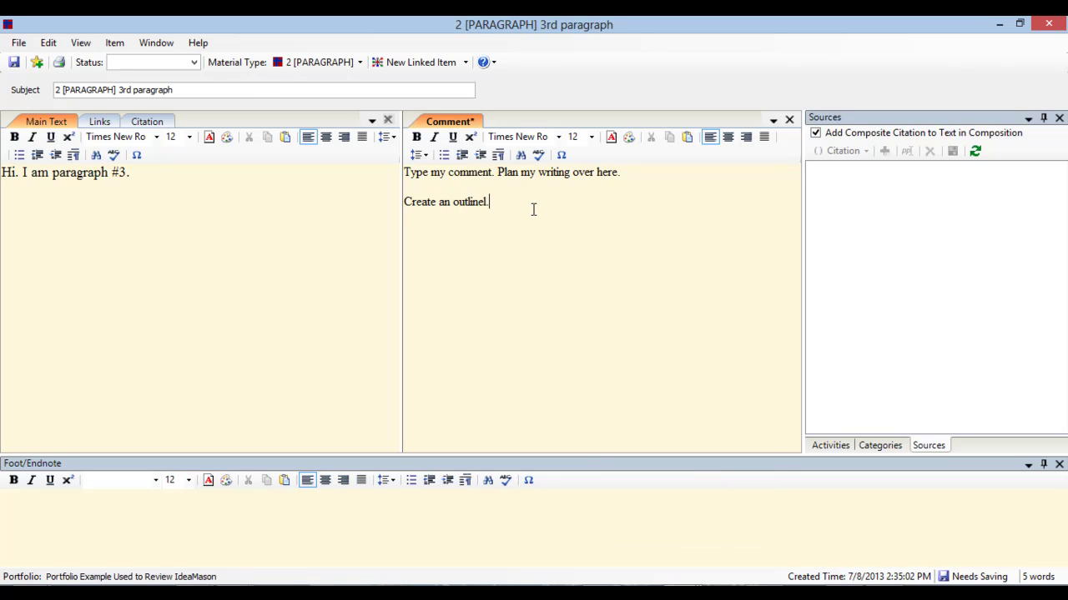
click(137, 178)
click(770, 122)
click(741, 202)
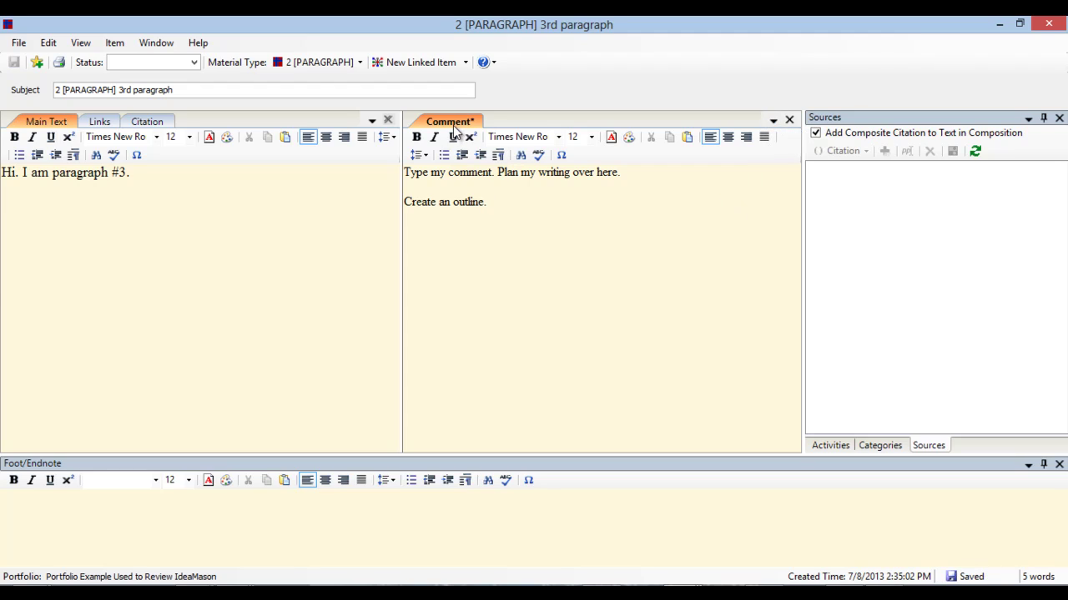
Step: Dock the Comment pane beneath the Foot/Endnote pane and set both panes to auto-hide
drag(456, 127, 197, 309)
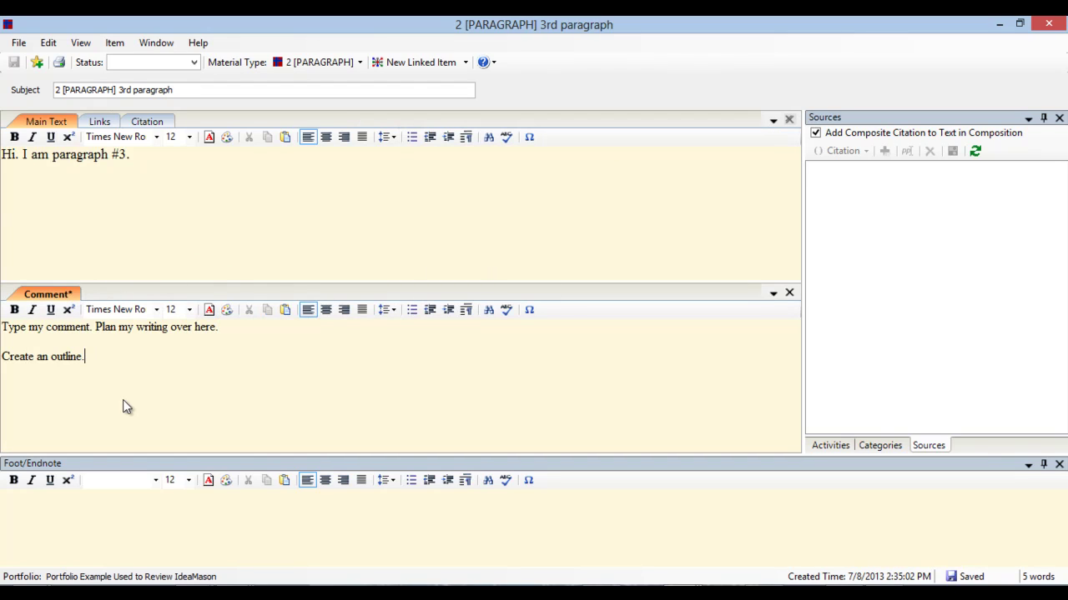
mouse_move(55, 293)
mouse_down()
mouse_move(83, 311)
mouse_move(48, 318)
mouse_move(28, 278)
mouse_move(222, 374)
mouse_move(338, 303)
mouse_move(348, 493)
mouse_move(532, 538)
mouse_up()
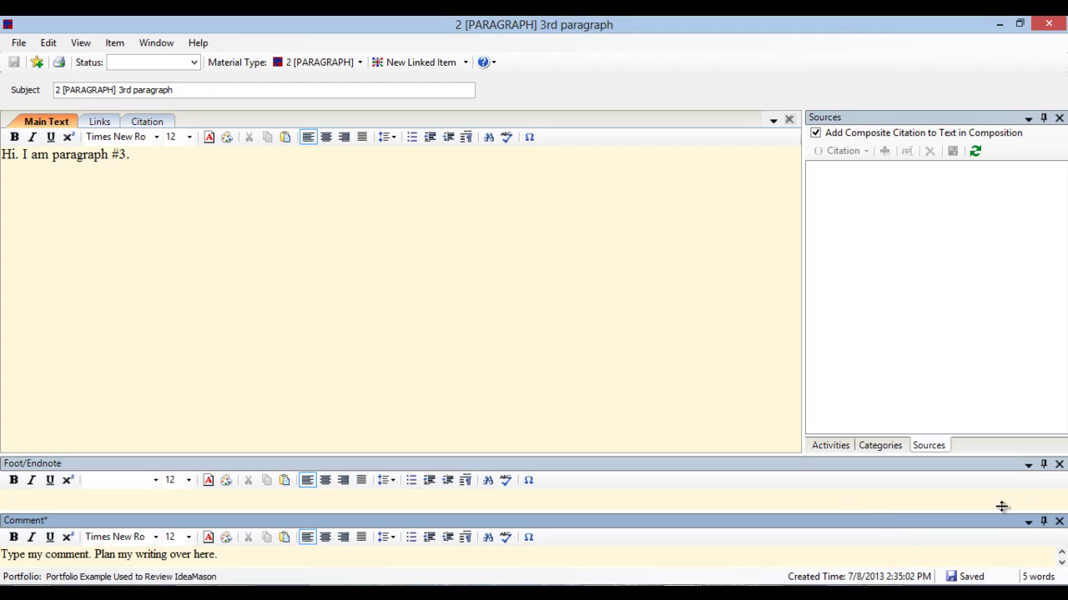
click(1042, 522)
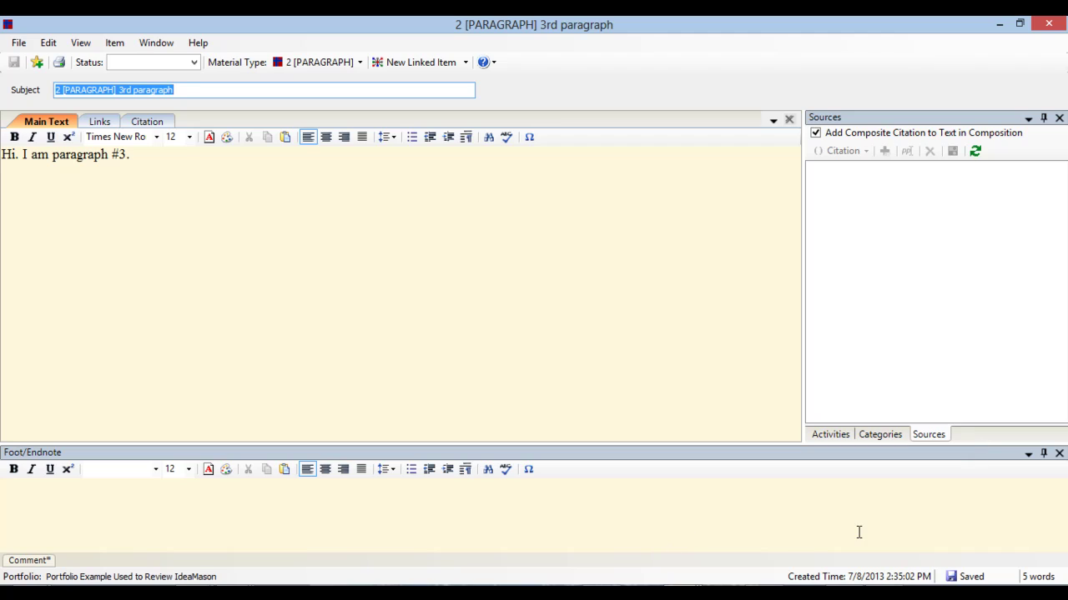
click(1044, 453)
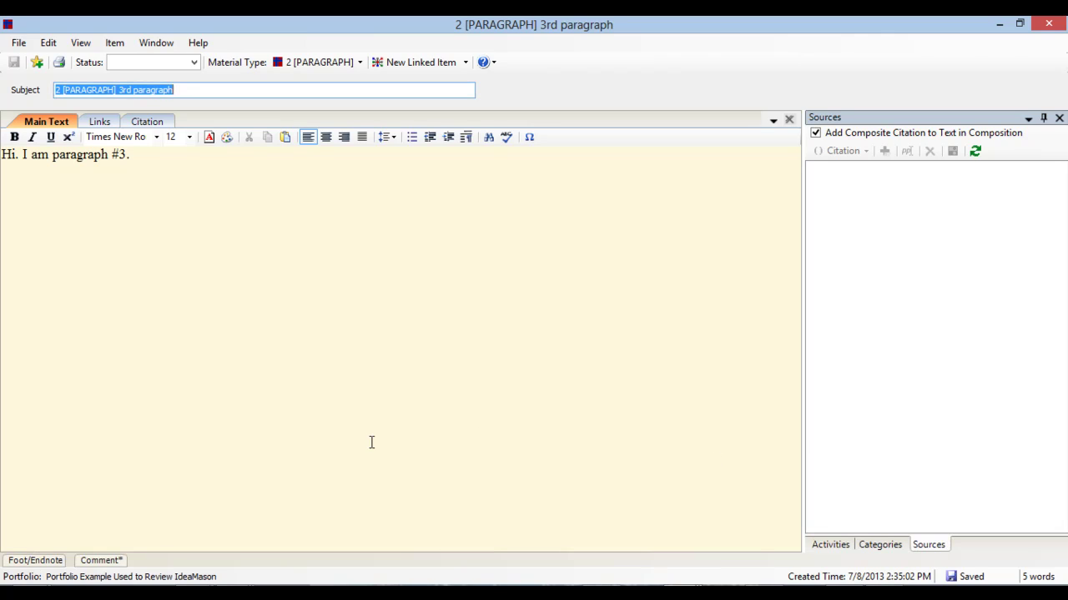
Step: Briefly show the auto-hidden Comment and Foot/Endnote panes and return to the main text
click(99, 561)
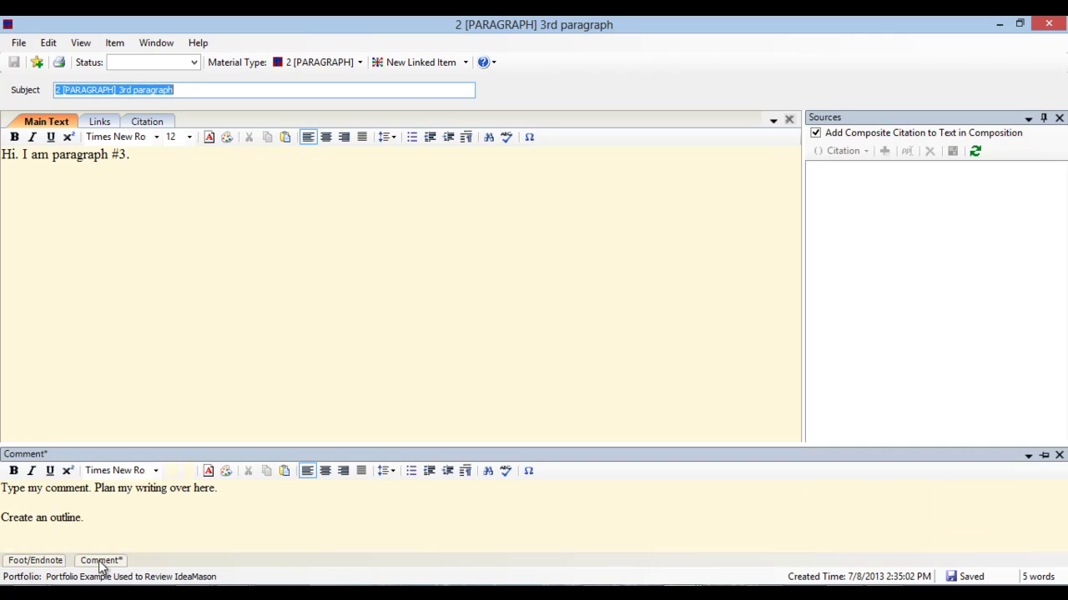
click(33, 561)
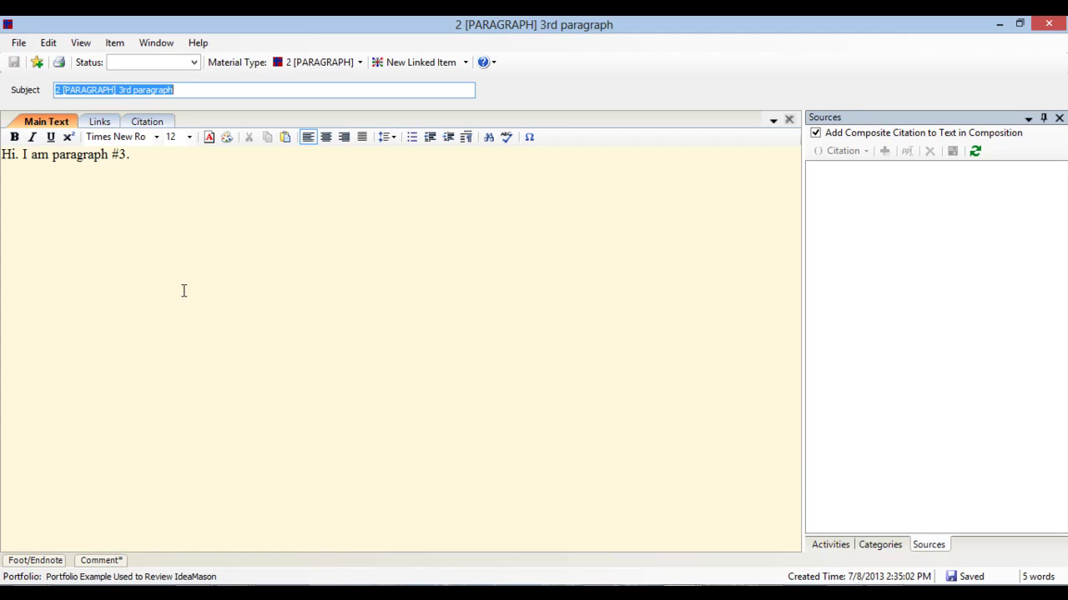
click(258, 193)
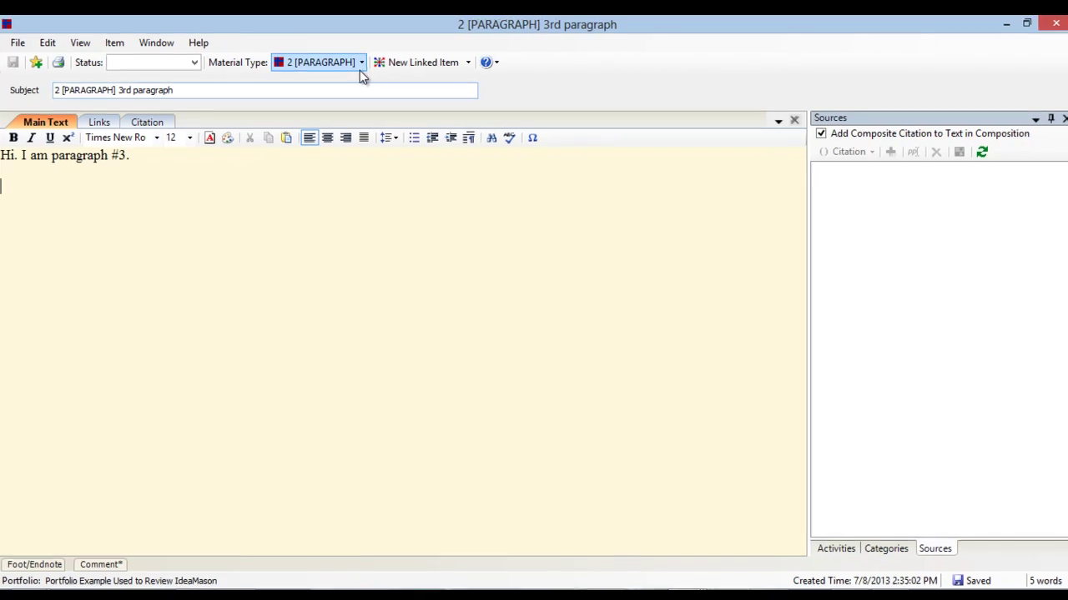
Step: Review the available material types and status labels for the 3rd paragraph
click(359, 65)
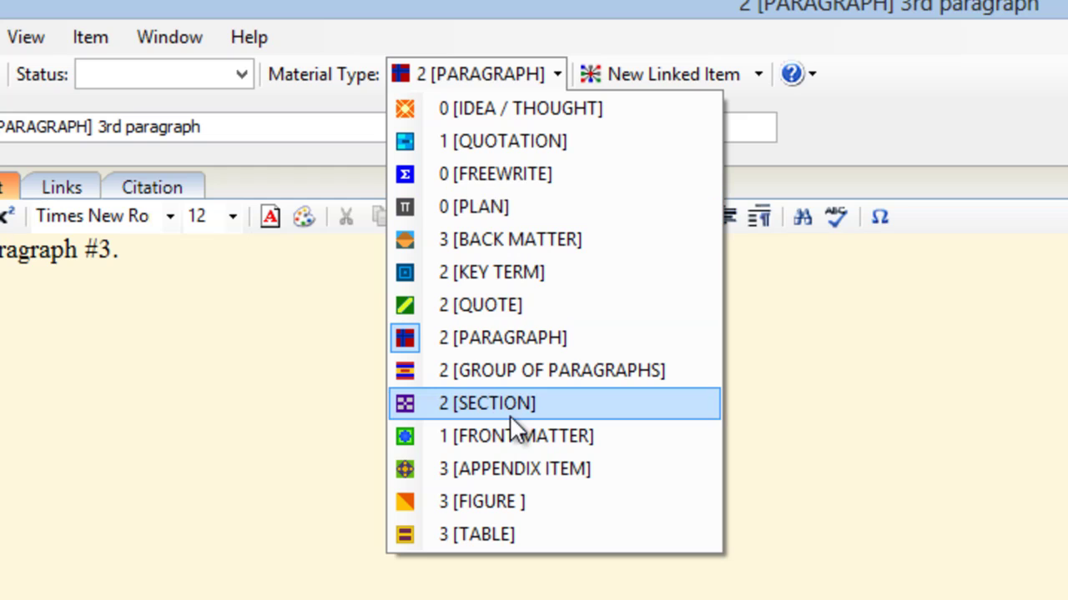
click(299, 360)
click(241, 75)
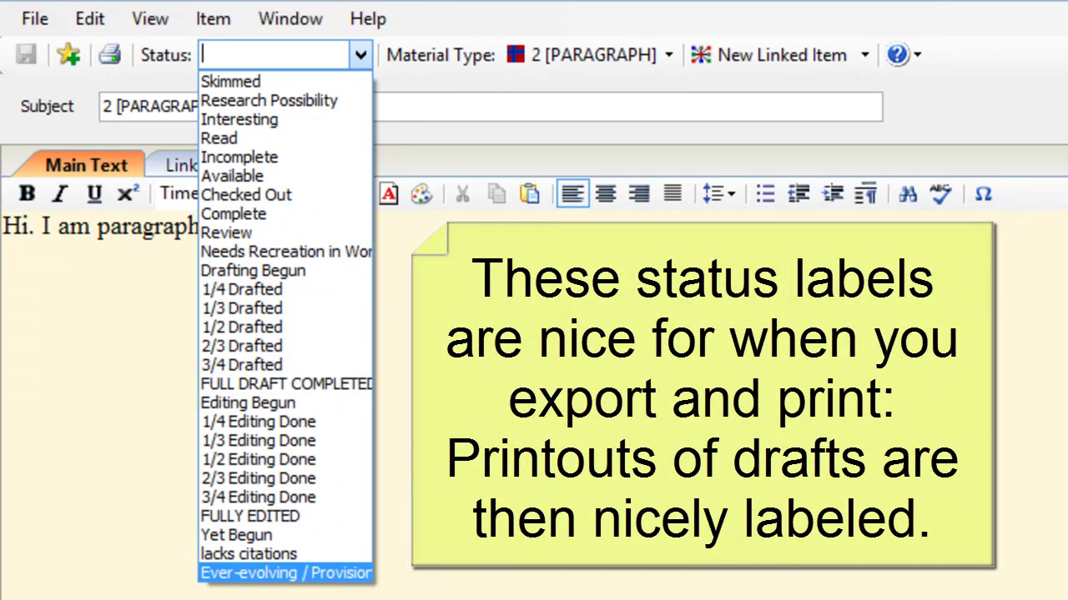
click(434, 221)
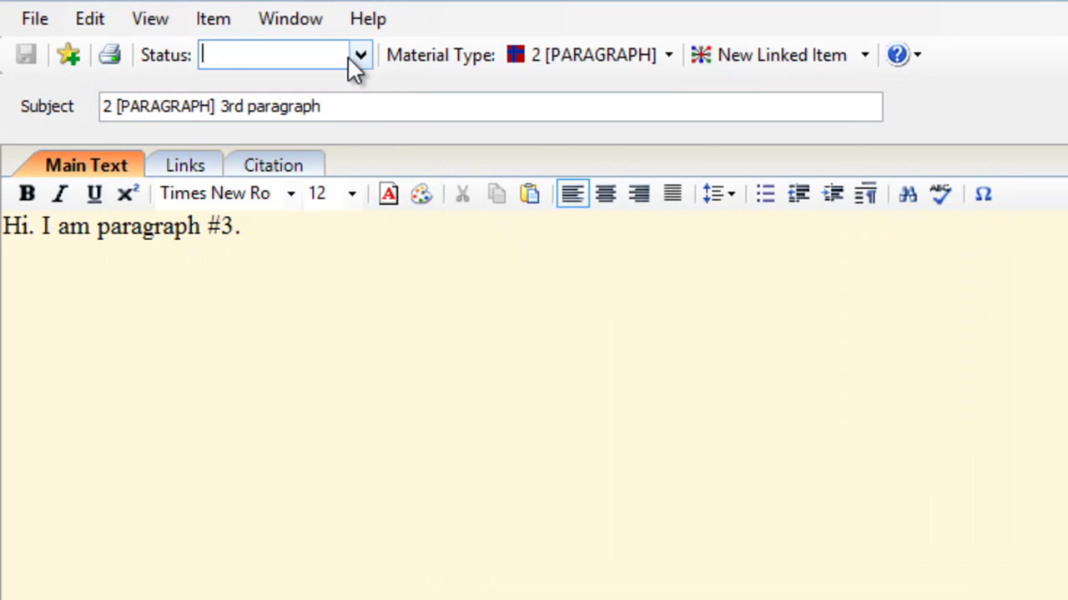
Step: Export the 3rd paragraph's item details to a Word document with the main text, citation and status included
click(296, 25)
mouse_move(237, 28)
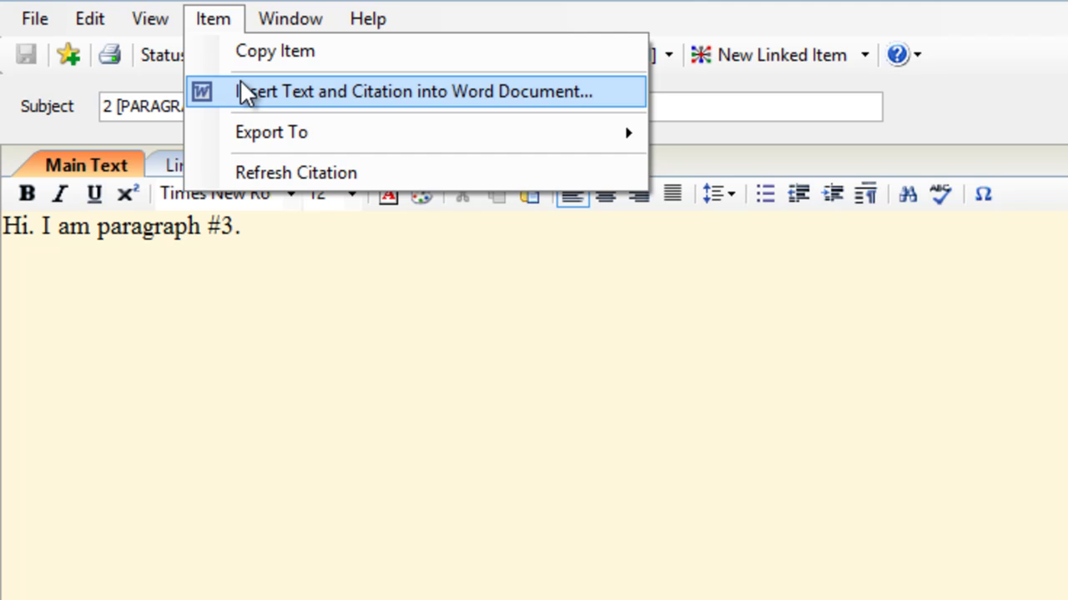
mouse_move(546, 133)
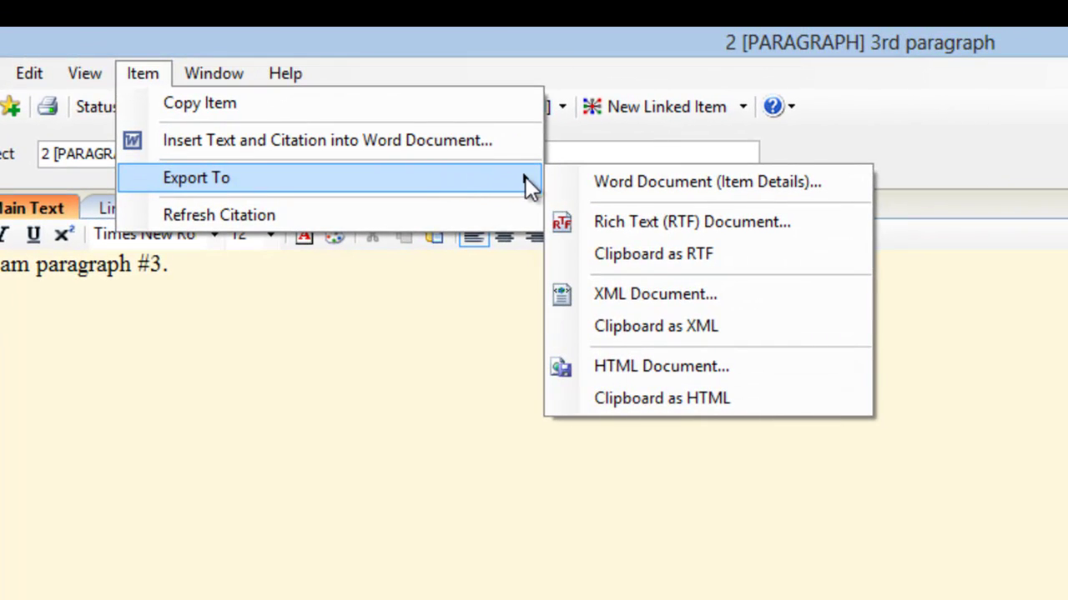
click(610, 183)
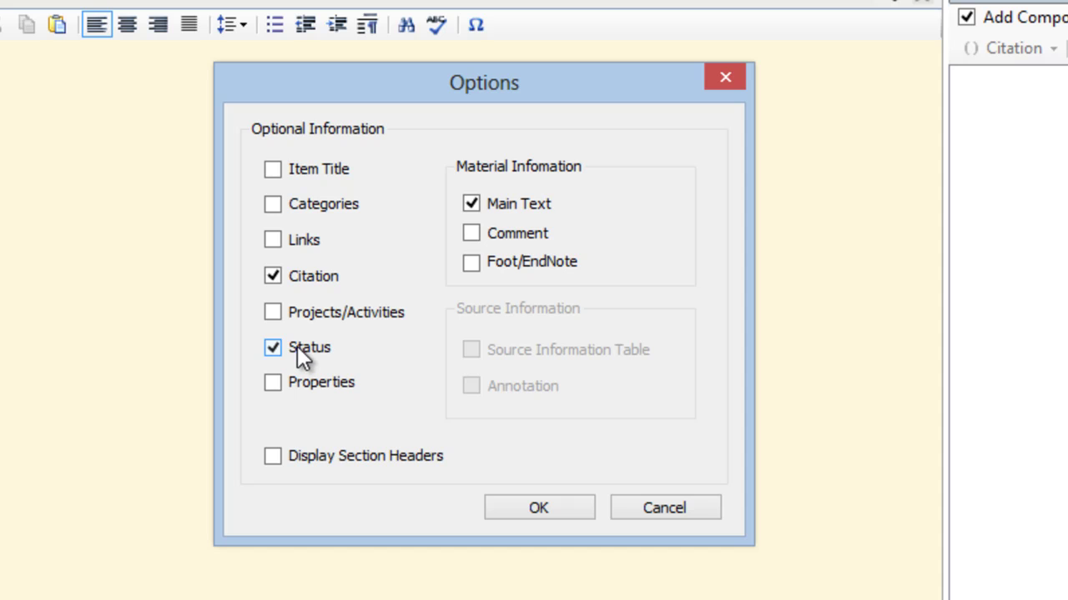
click(542, 507)
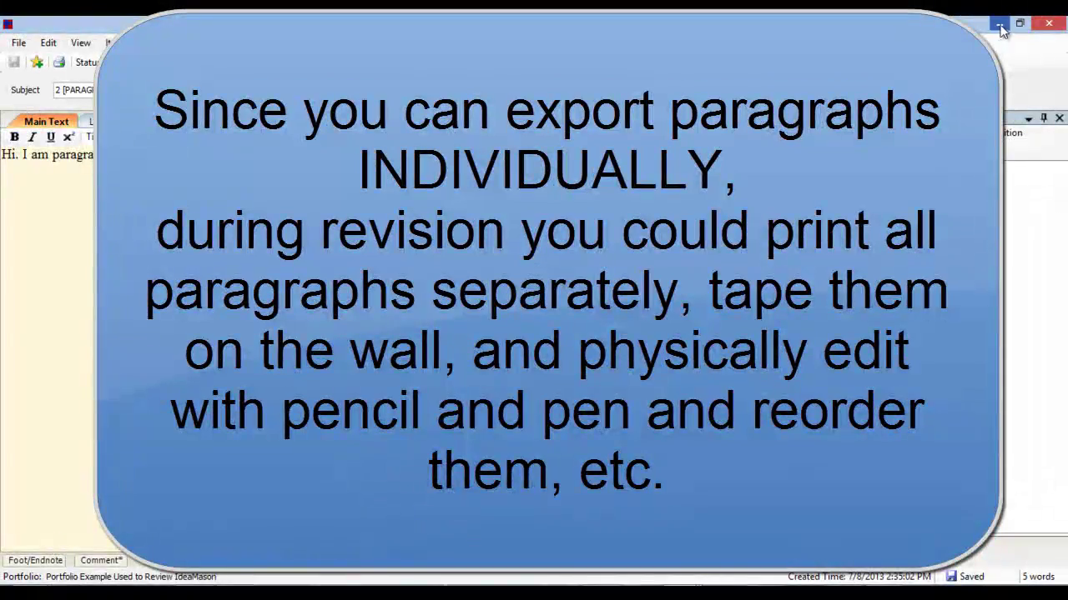
Step: Close the 3rd paragraph window, return to MOCK COMPOSITION, and collapse the Paragraph #1 and Paragraph #2 nodes under Topic #1
click(1044, 24)
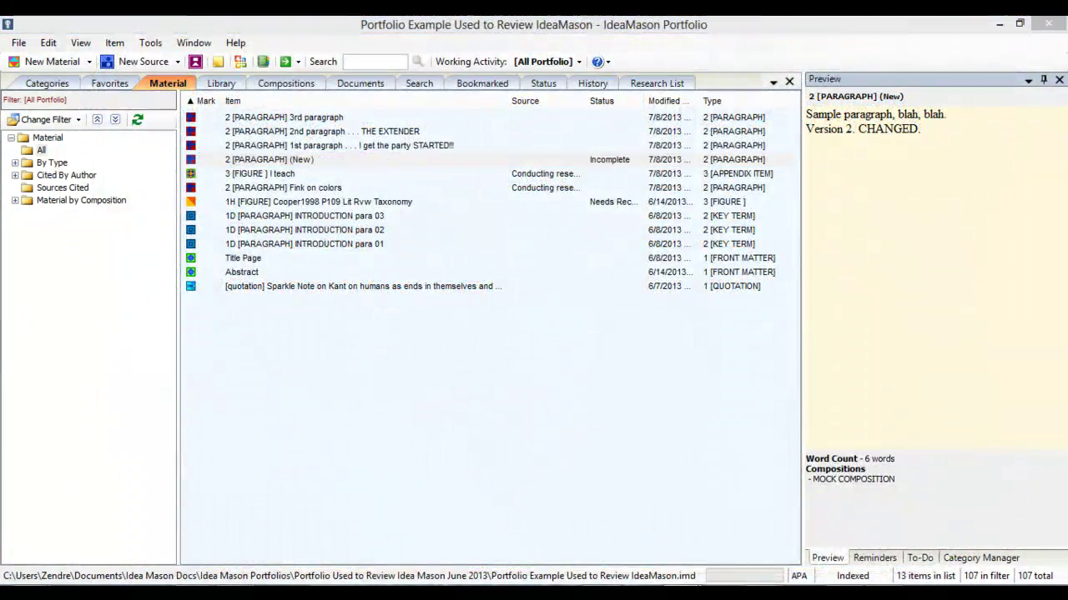
mouse_move(778, 543)
click(733, 534)
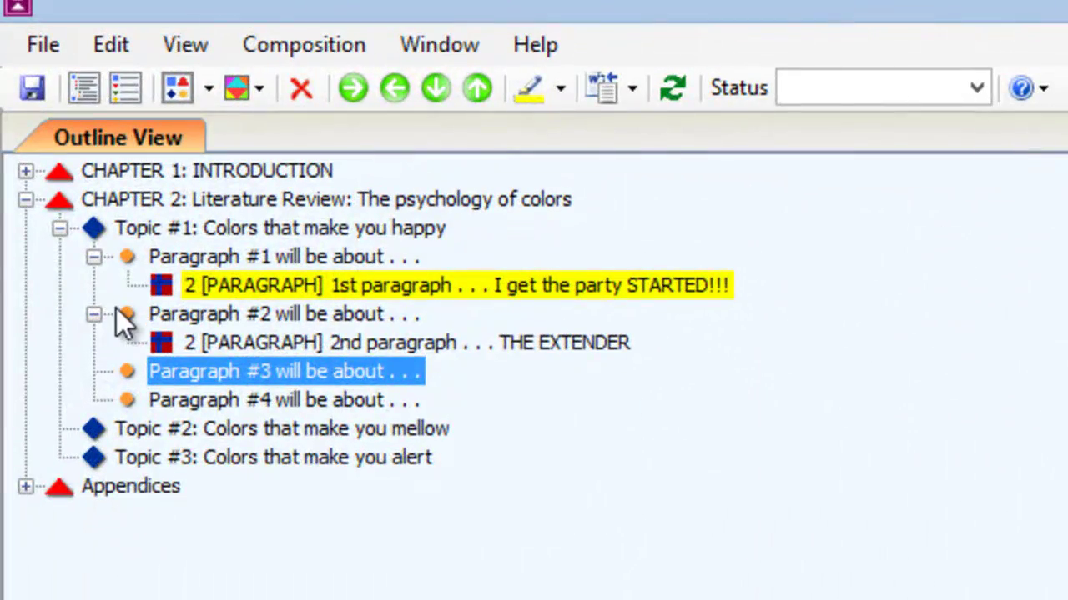
click(94, 315)
click(94, 257)
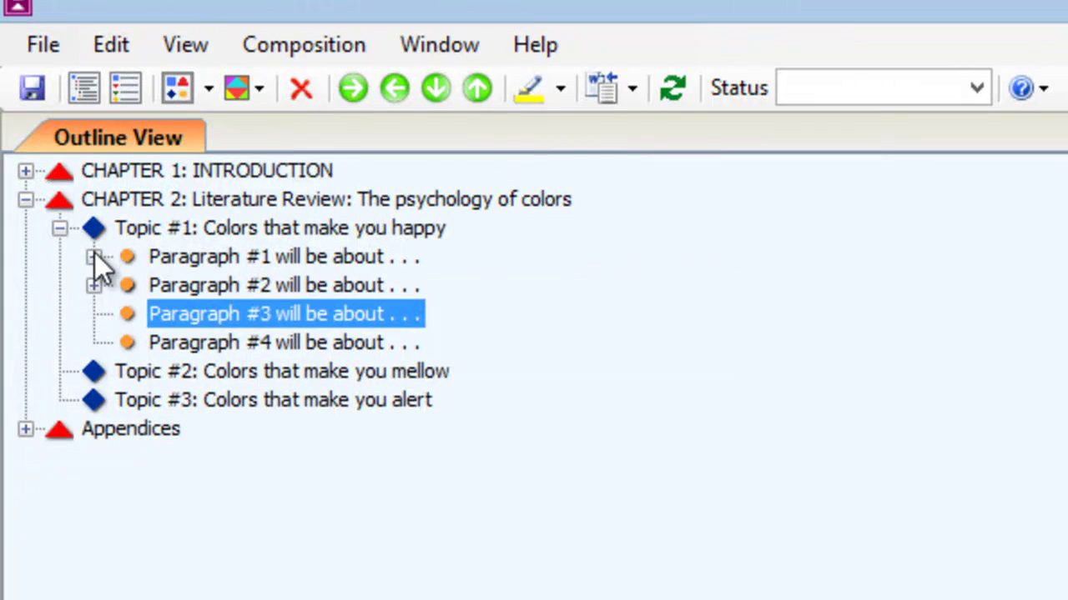
click(59, 227)
click(59, 227)
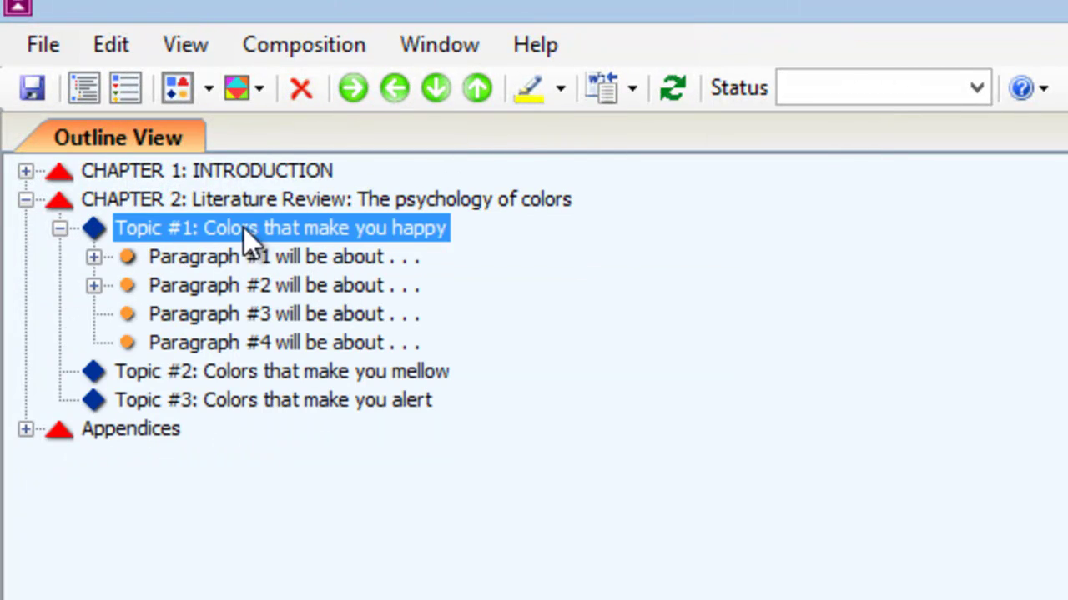
Step: Examine the 1st paragraph material in the composition preview and in the Material Editor
click(95, 257)
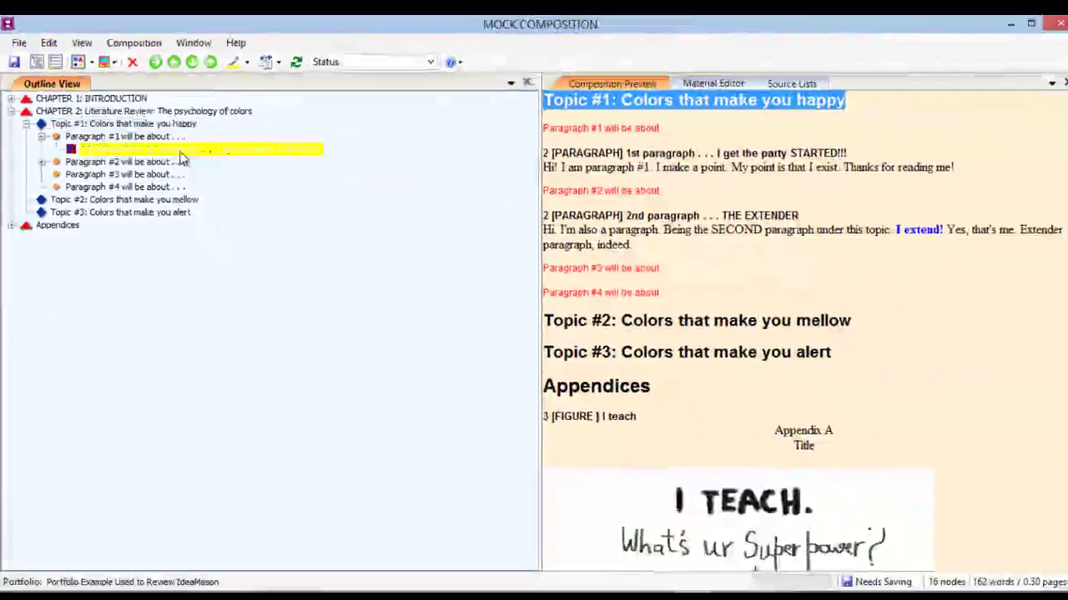
click(324, 235)
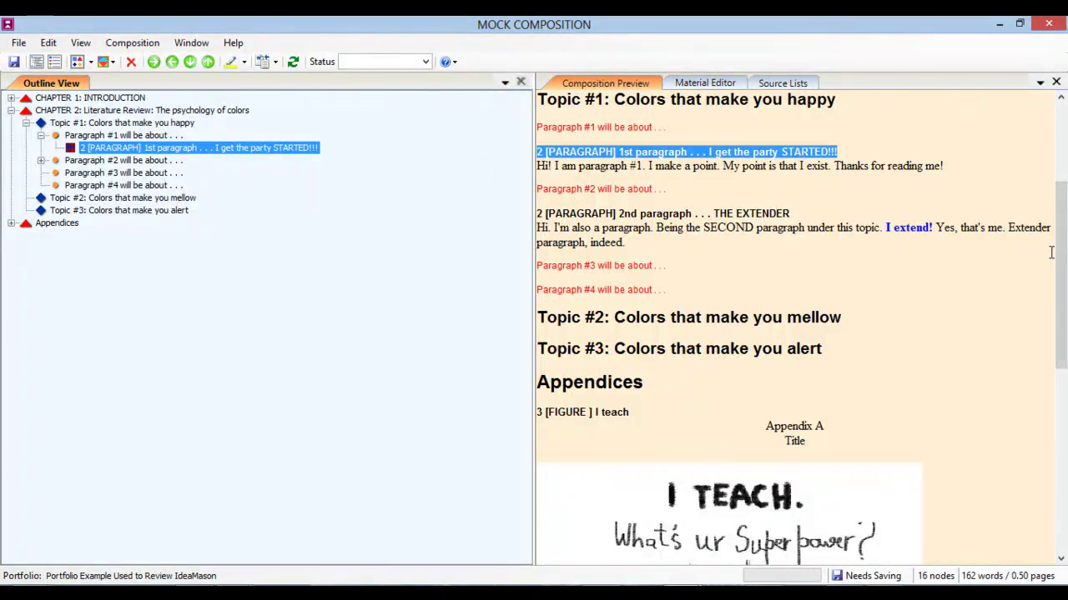
drag(1062, 260, 1062, 204)
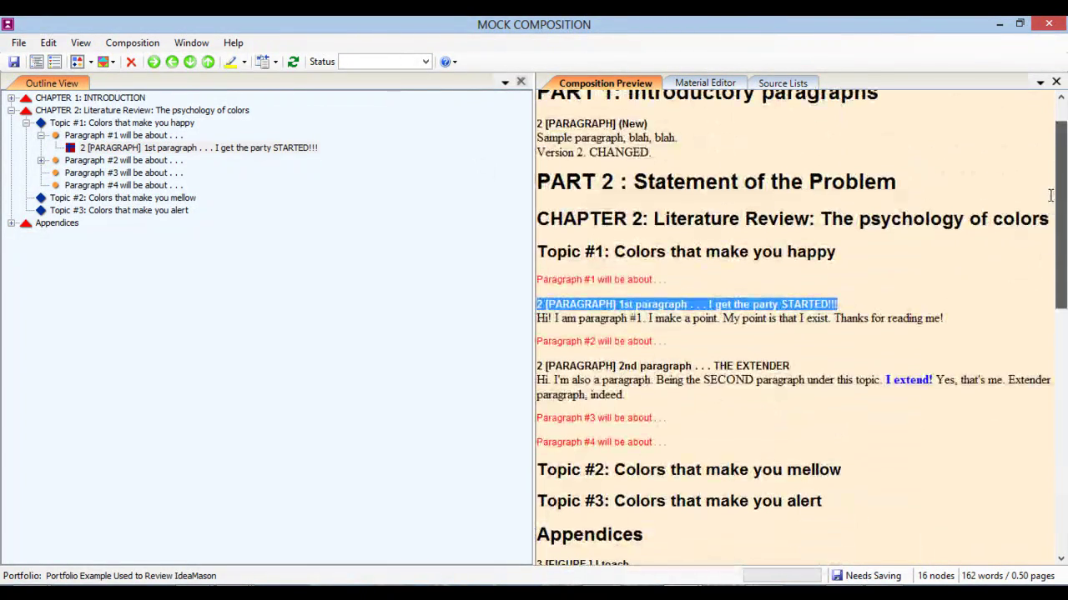
click(705, 83)
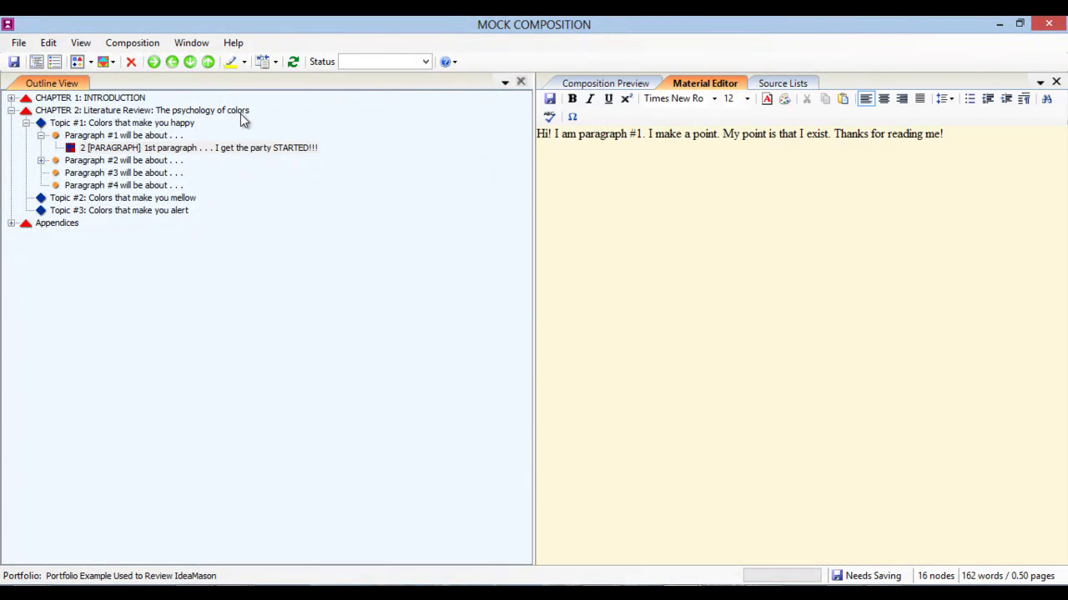
Step: Expand Paragraph #2 in the outline and view its 2nd paragraph material in the Material Editor
click(136, 161)
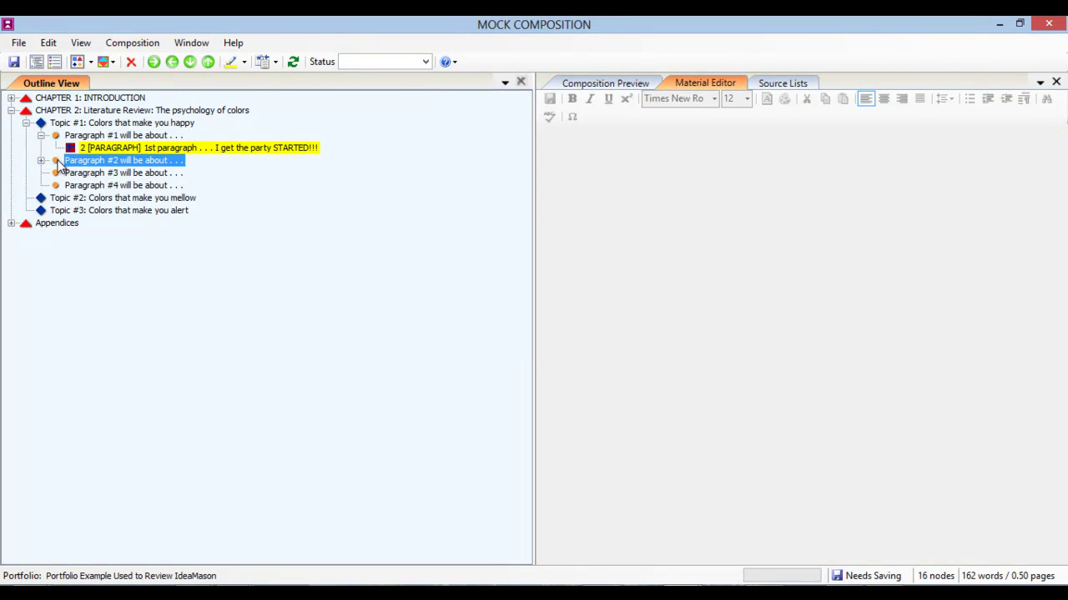
click(41, 161)
click(85, 176)
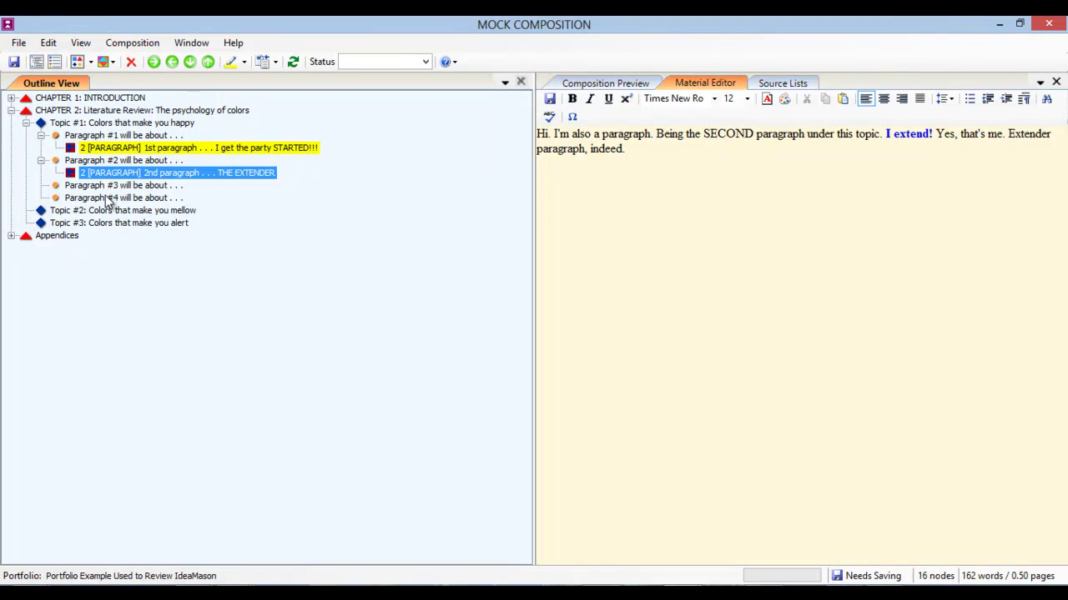
Step: Add the 3rd paragraph material from the portfolio to the outline beneath Paragraph #3 and demote it one level
click(106, 187)
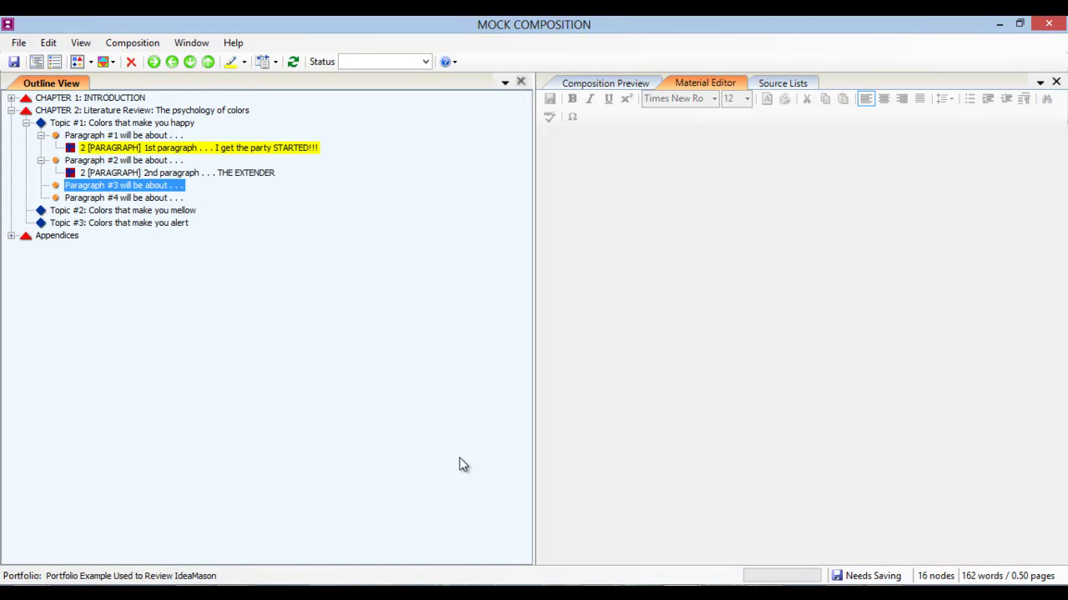
mouse_move(667, 594)
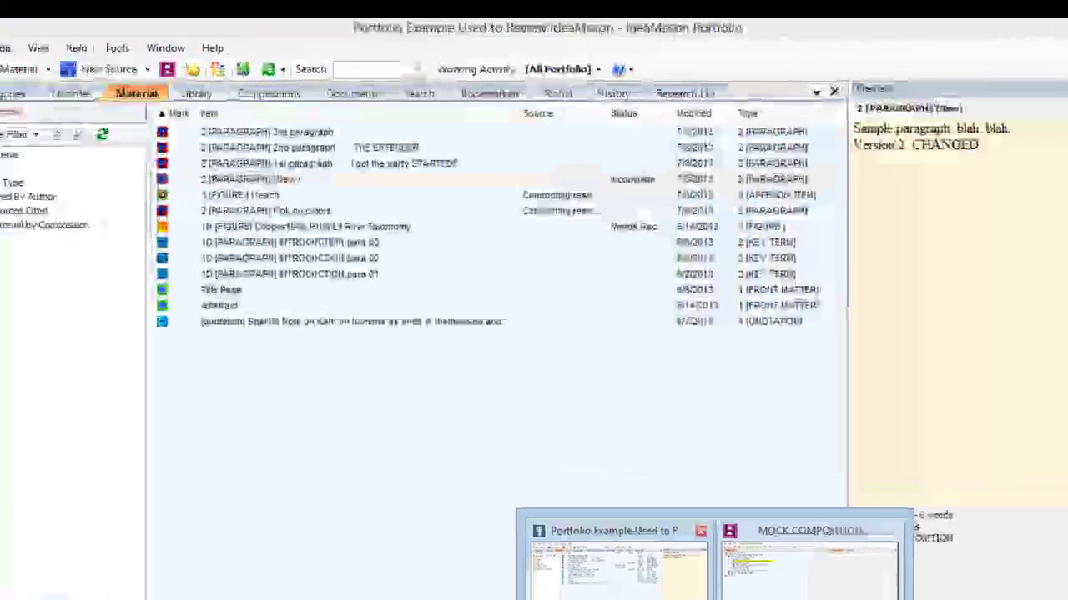
click(617, 563)
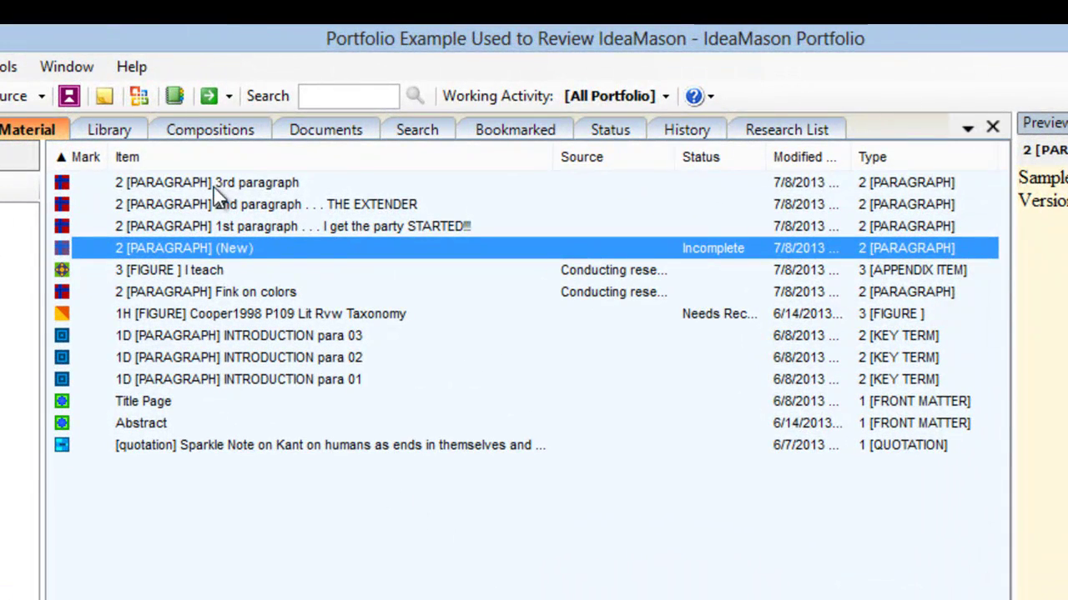
click(214, 183)
drag(191, 185, 143, 183)
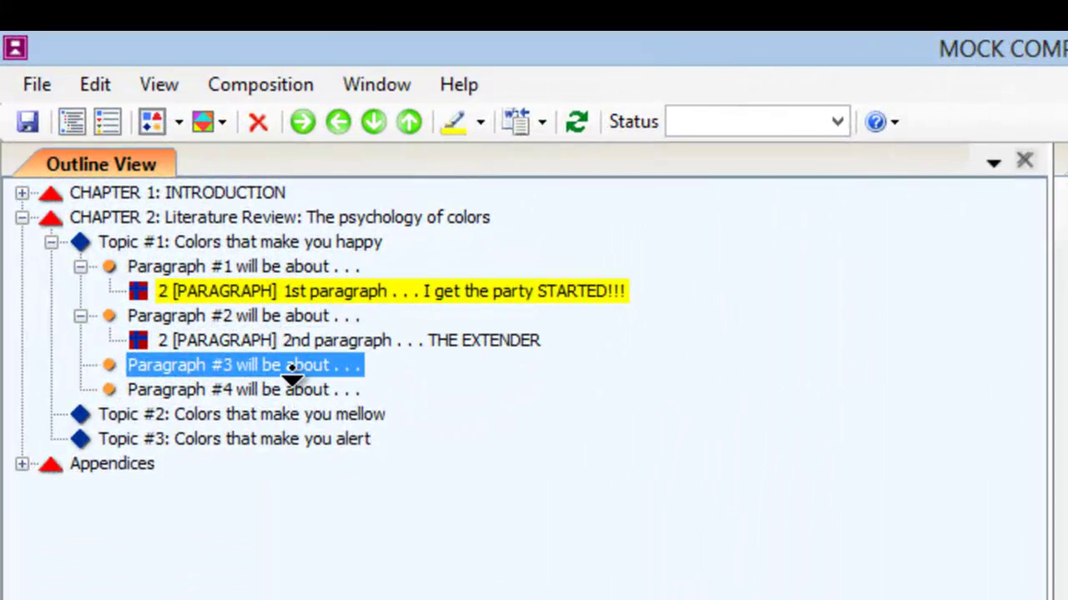
drag(292, 371, 294, 375)
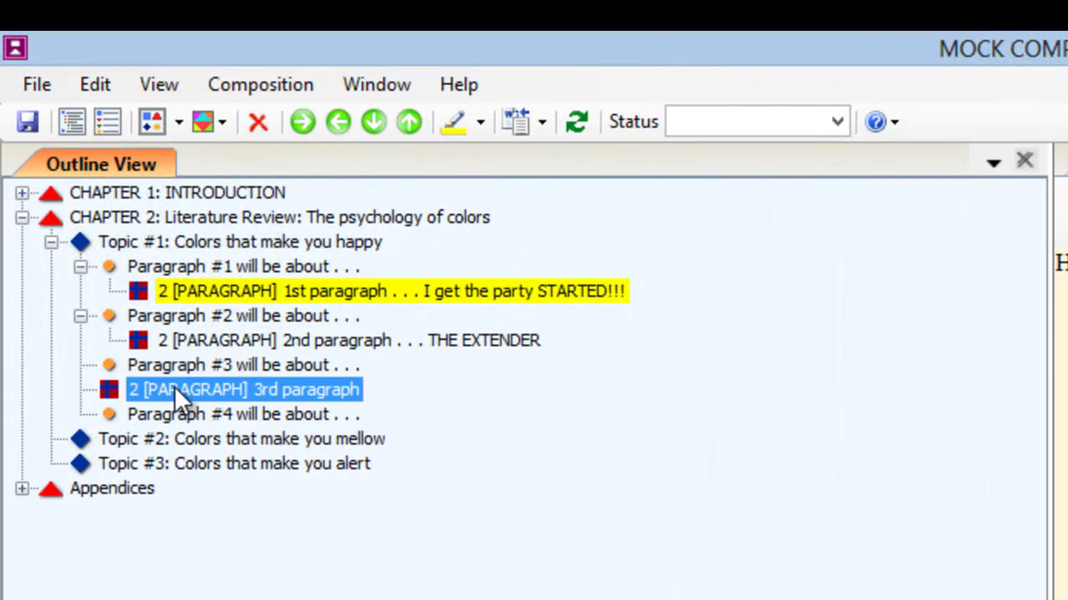
click(302, 122)
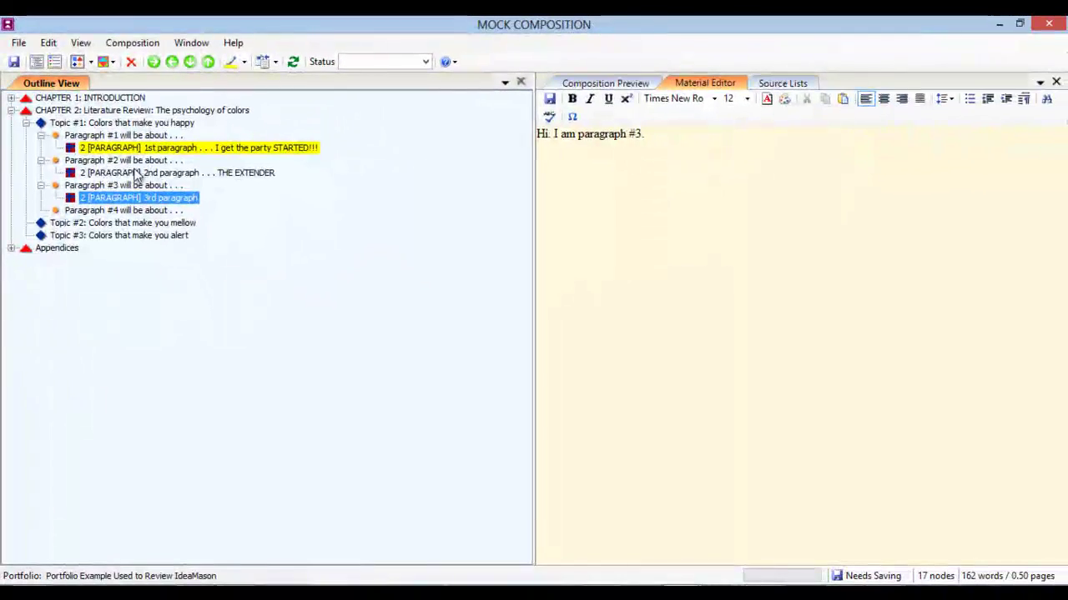
Step: Compare the paragraph materials' text in the Material Editor and remove the 3rd paragraph from the composition outline
click(264, 364)
click(136, 198)
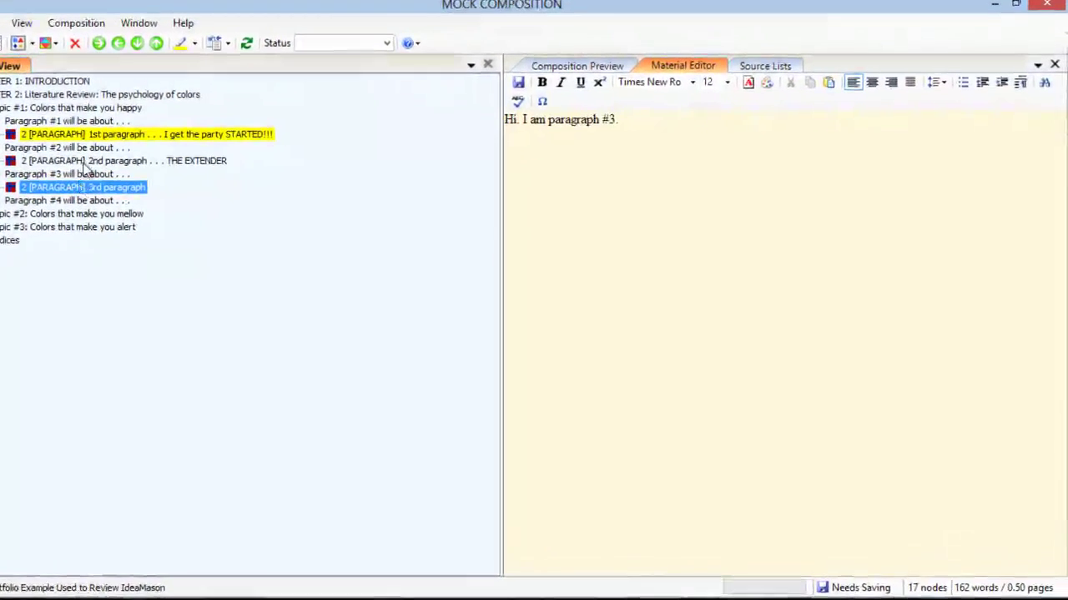
click(137, 173)
click(90, 135)
click(87, 159)
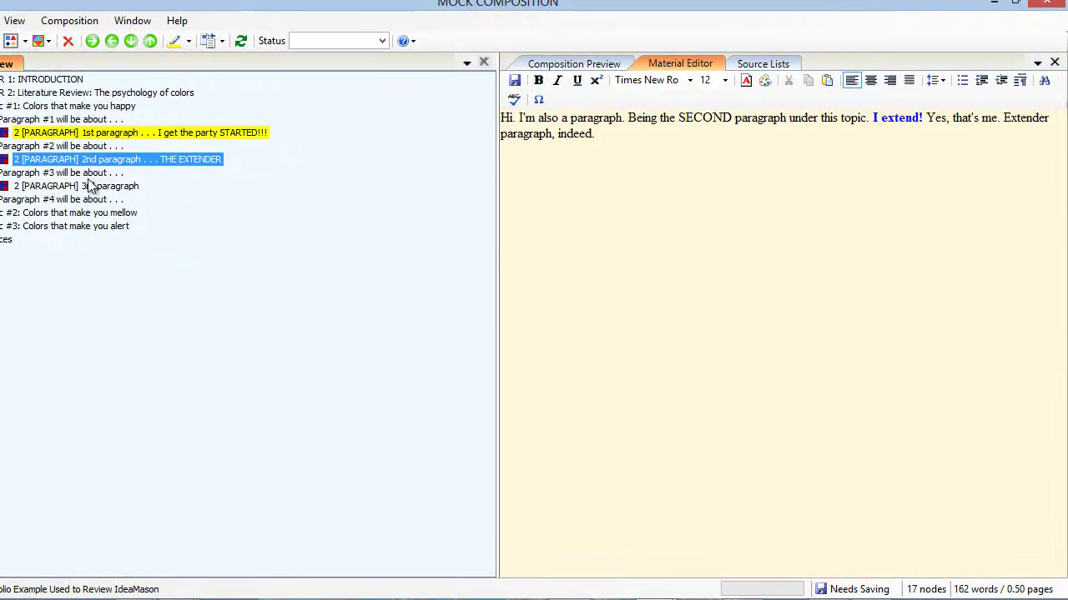
click(83, 185)
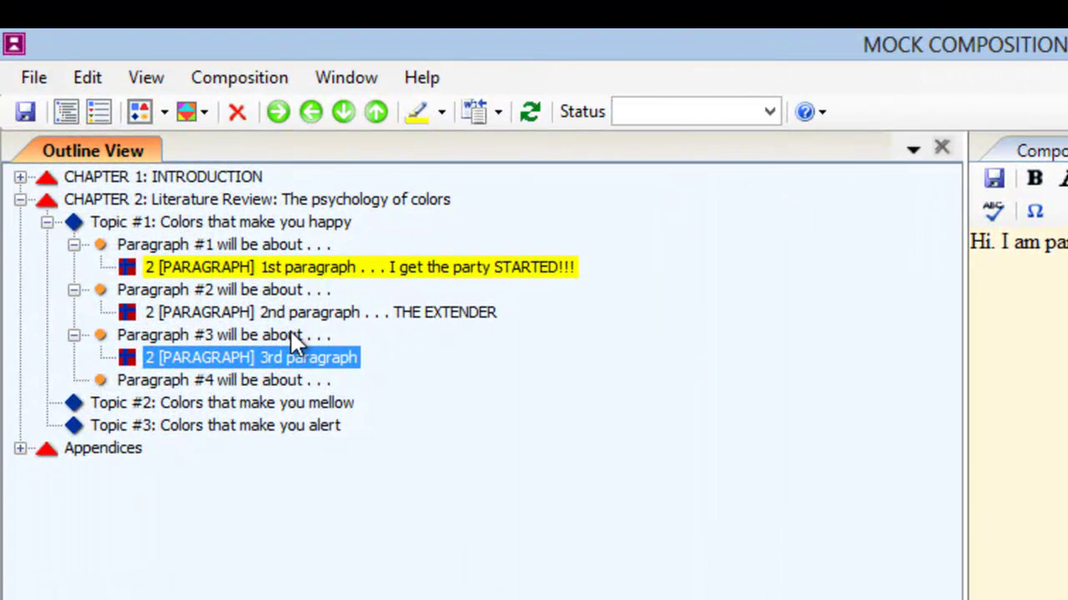
click(236, 112)
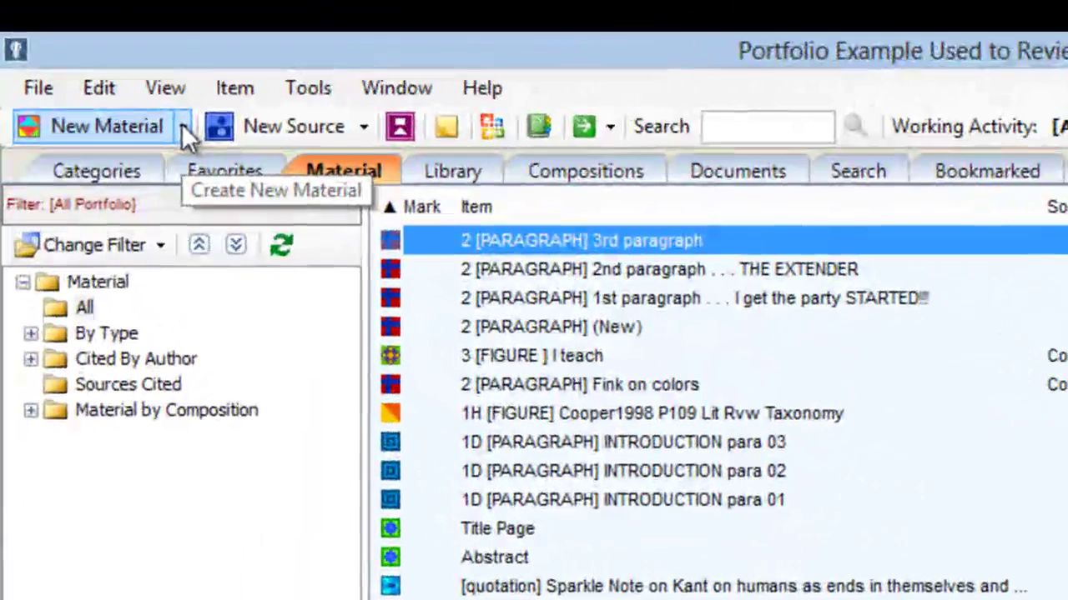
Step: Look over the material types available for new items in the portfolio and open the Material Type Manager
click(183, 126)
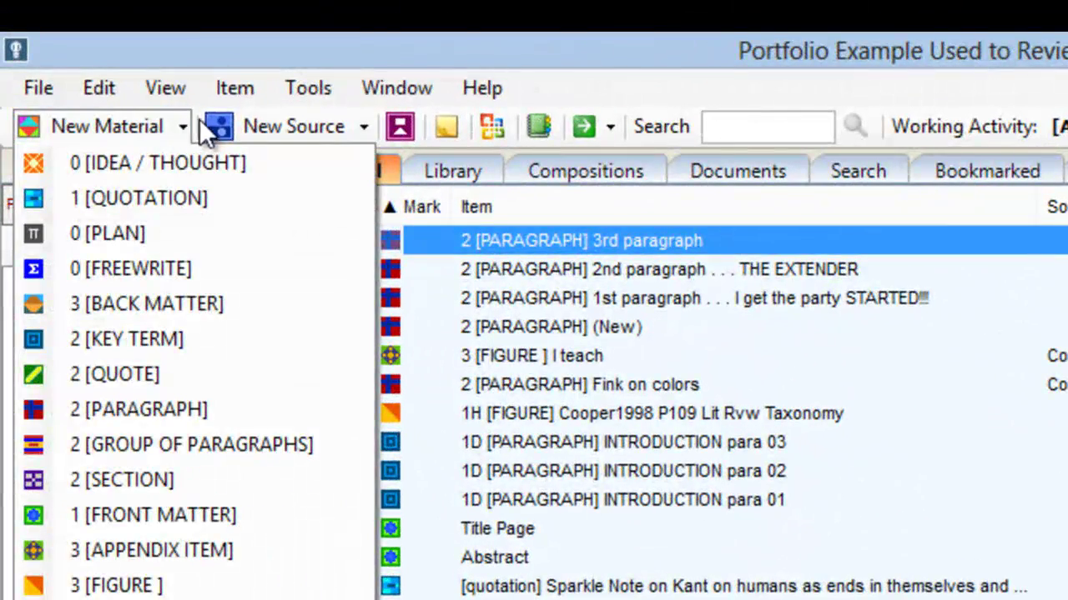
click(221, 98)
click(221, 97)
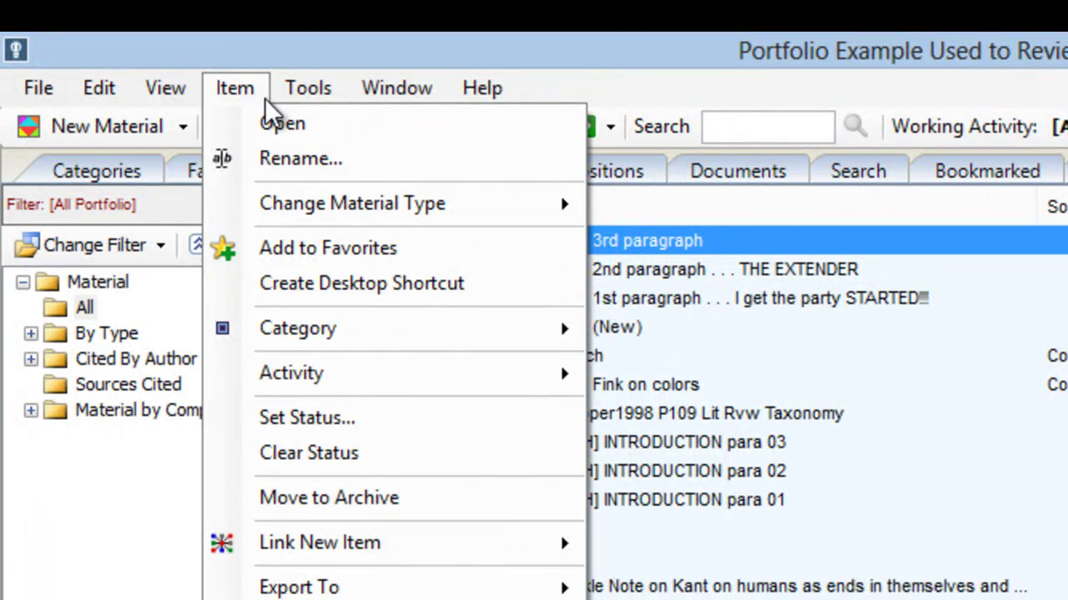
mouse_move(315, 94)
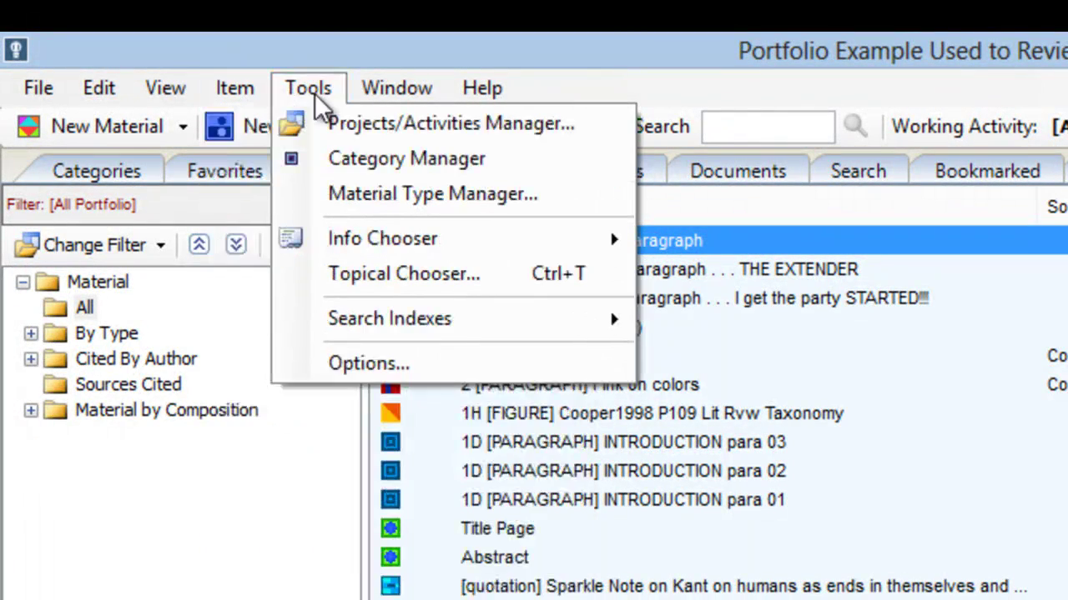
click(372, 195)
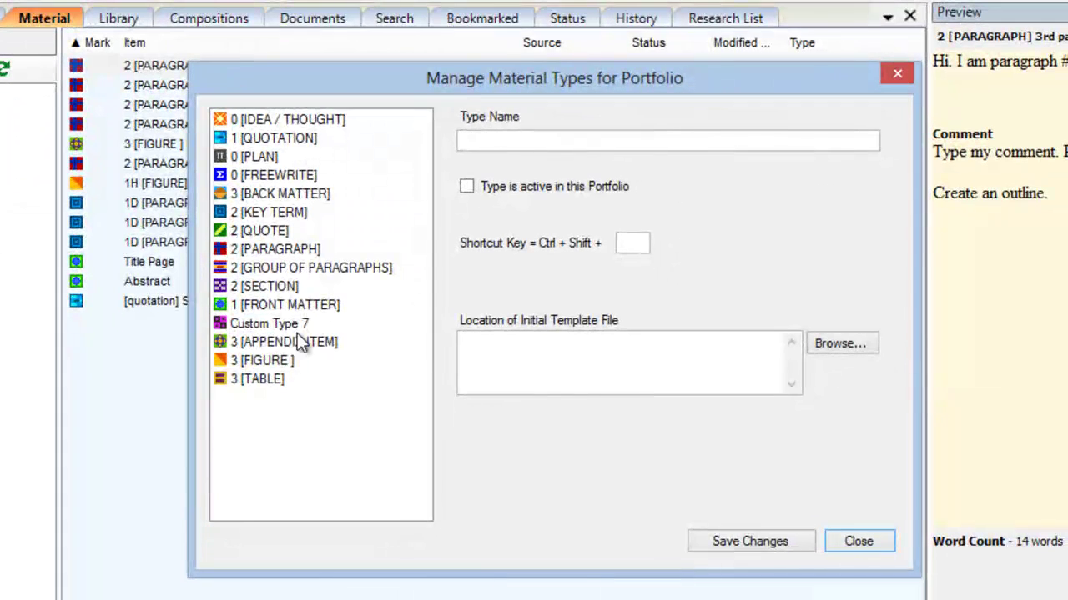
Step: Examine the settings of several material types, including IDEA / THOUGHT and PLAN, and close the Material Type Manager
click(297, 341)
click(301, 267)
click(301, 191)
click(310, 121)
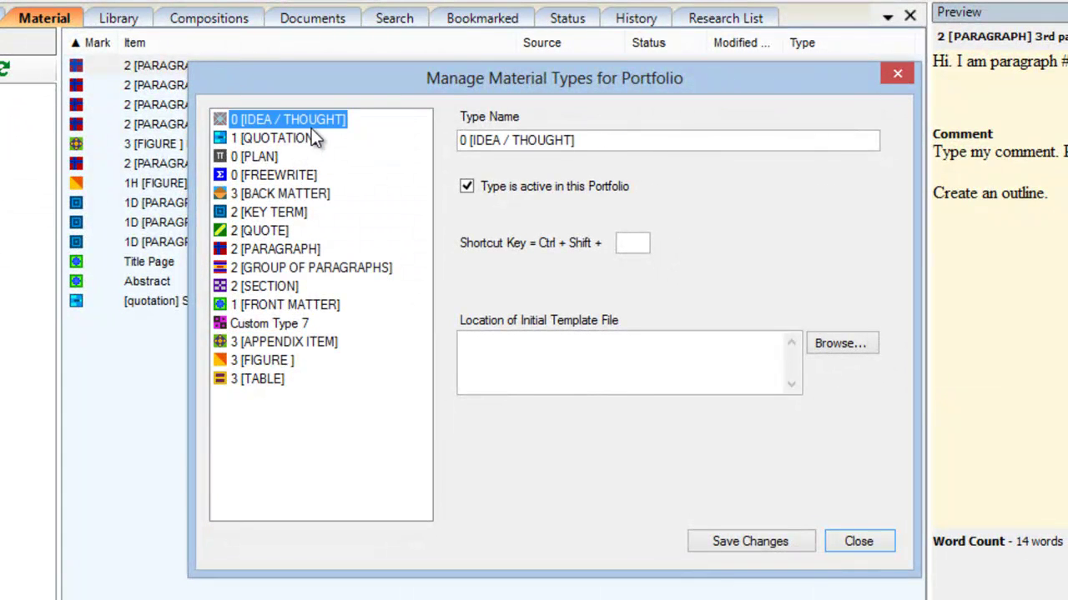
click(275, 157)
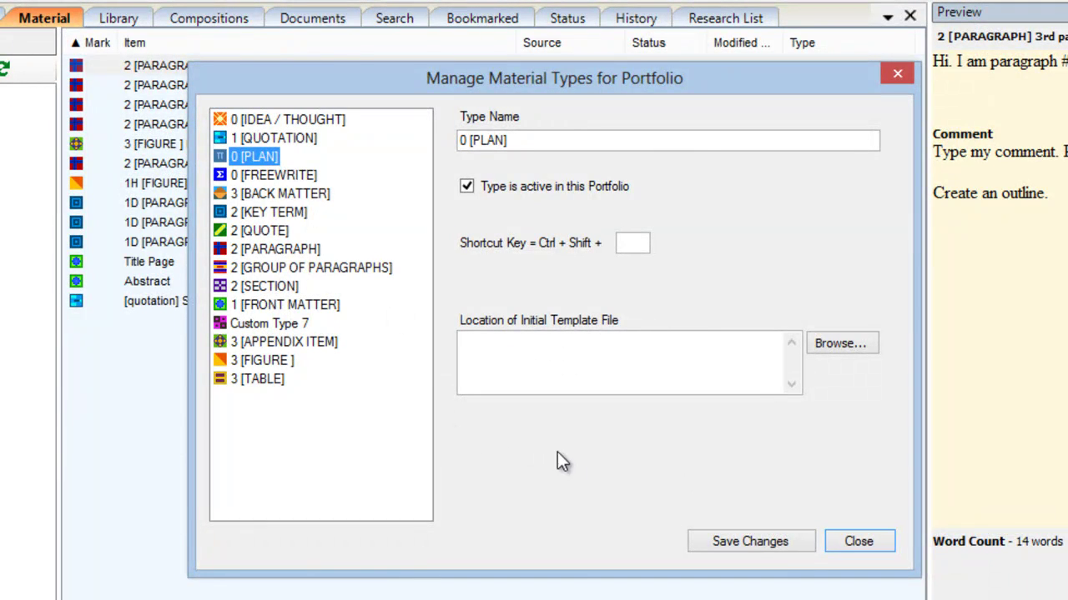
click(860, 542)
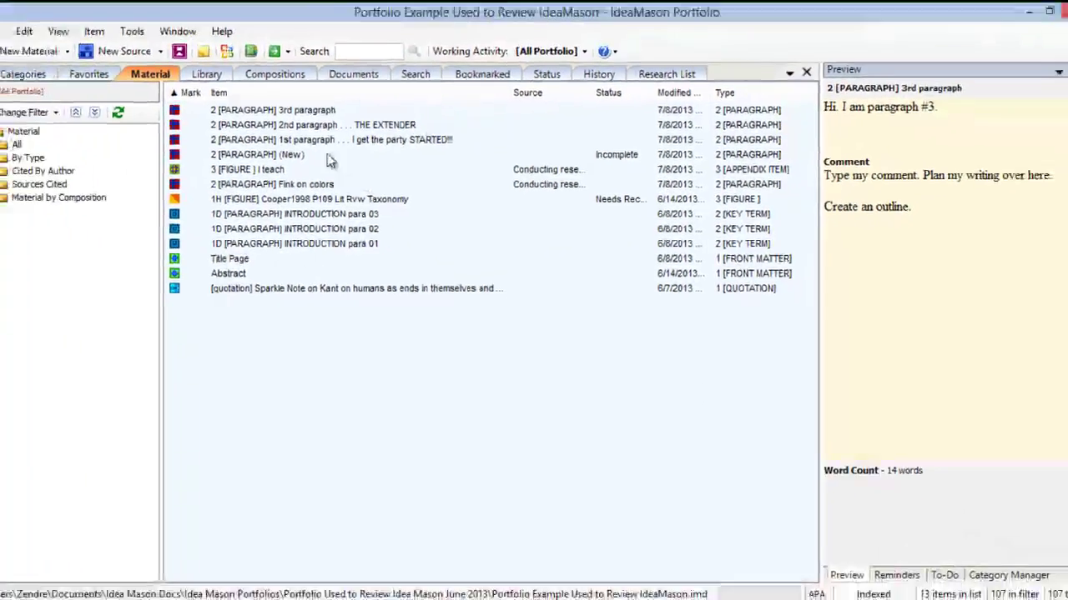
Step: Preview the portfolio materials from the 1st paragraph through the "I teach" figure
click(317, 139)
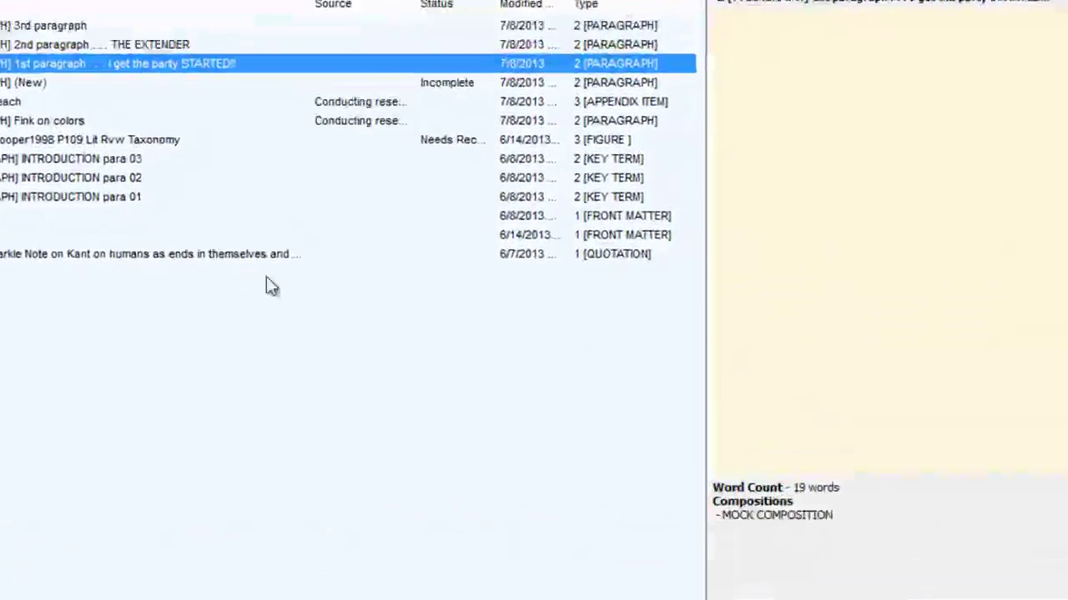
key(Down)
key(Down)
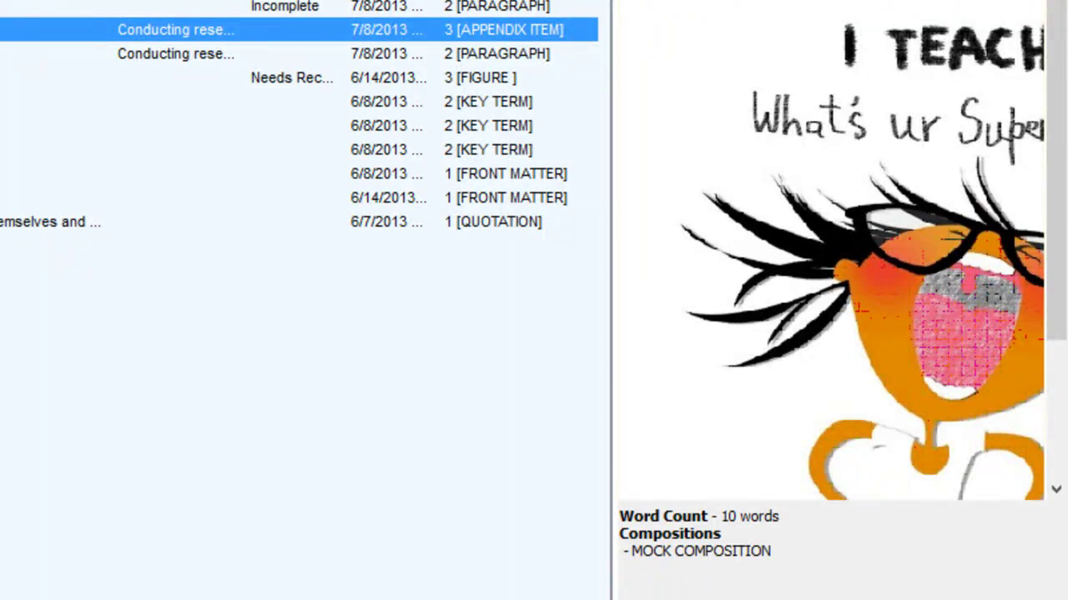
Step: Return to MOCK COMPOSITION and view the composition preview from CHAPTER 1: INTRODUCTION
mouse_move(408, 597)
click(558, 593)
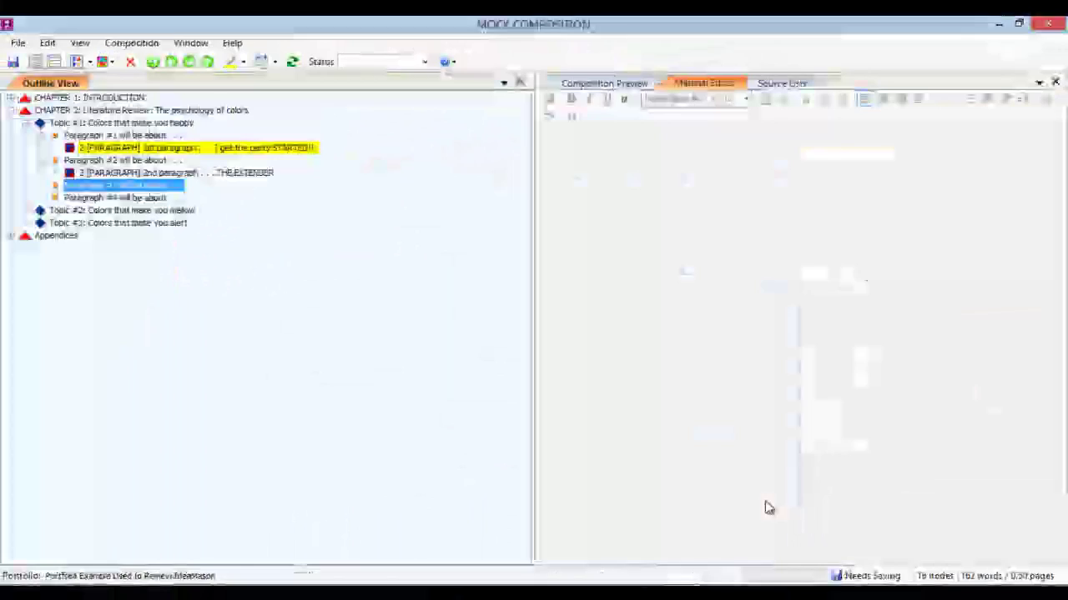
click(127, 98)
click(597, 84)
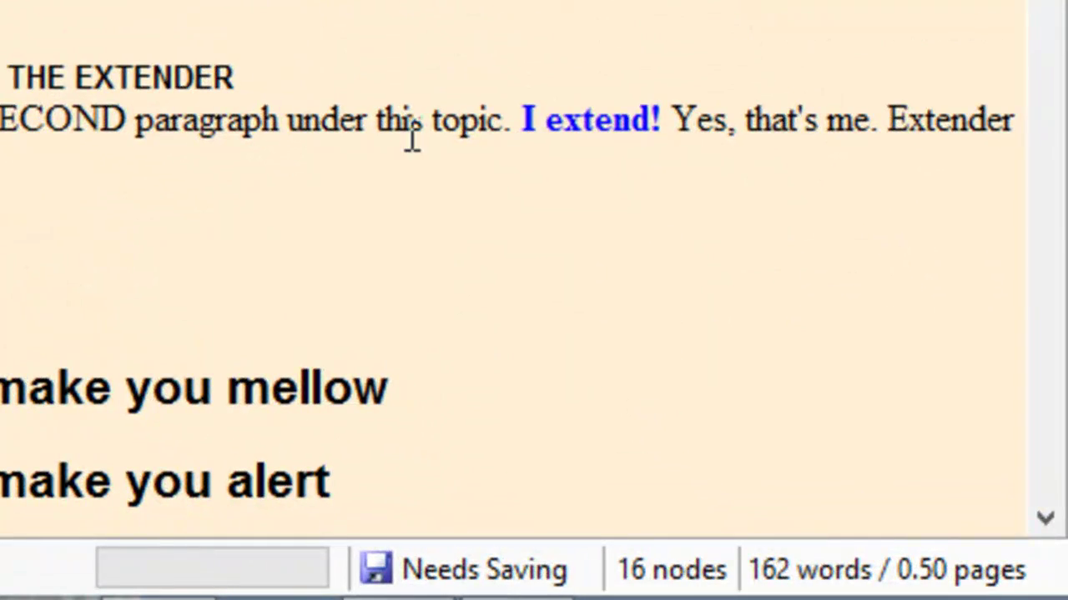